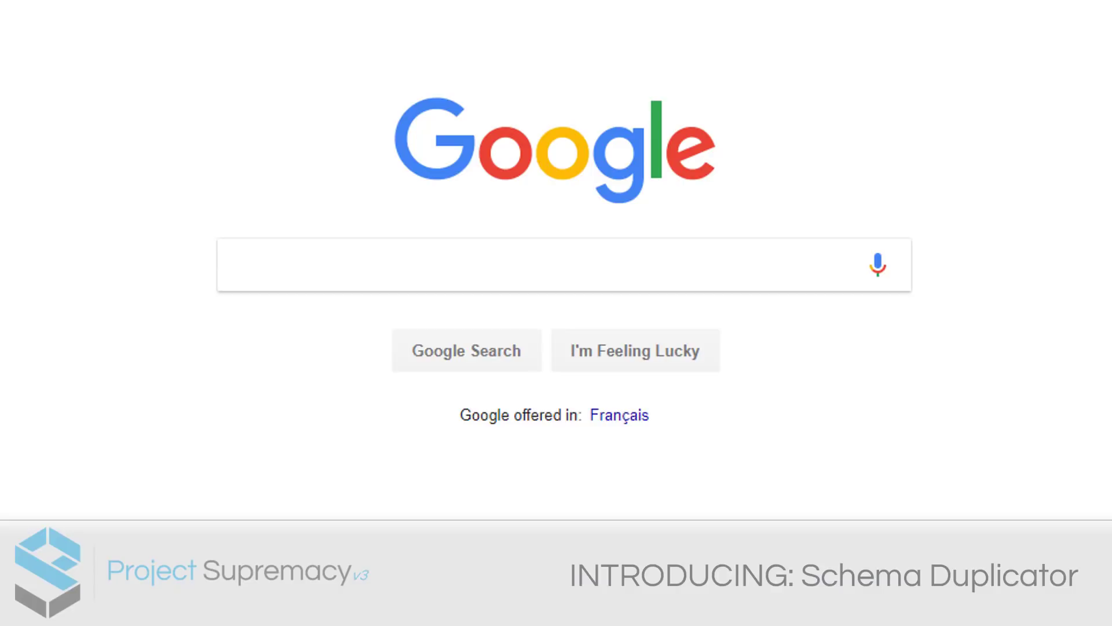
# - Search Google for "learn to play guitar"
pyautogui.click(464, 268)
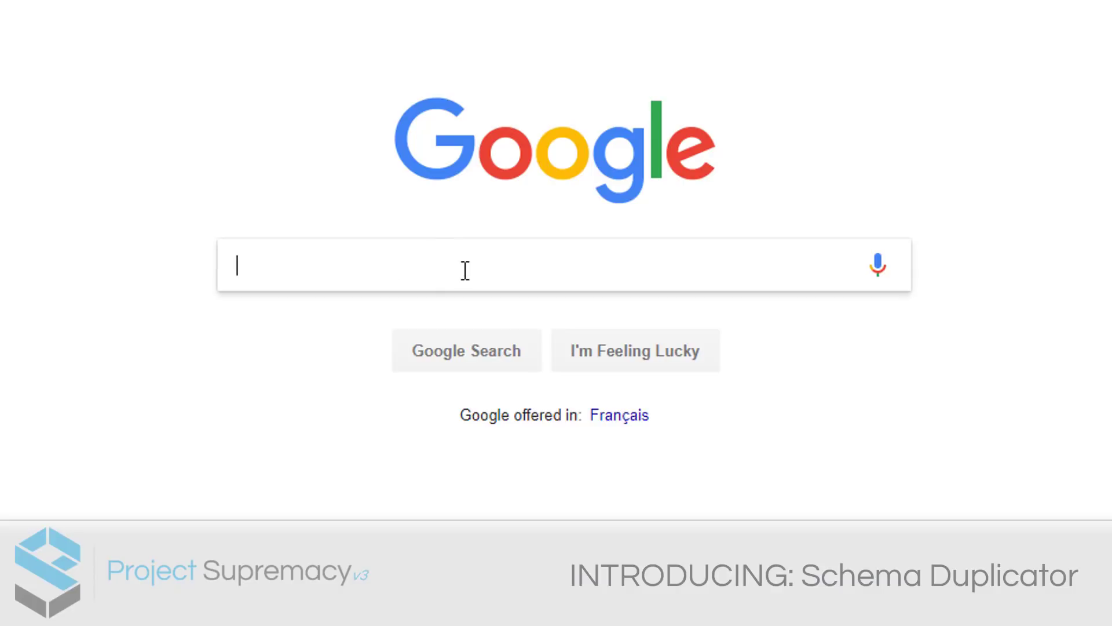
pyautogui.write('learn to play guitar')
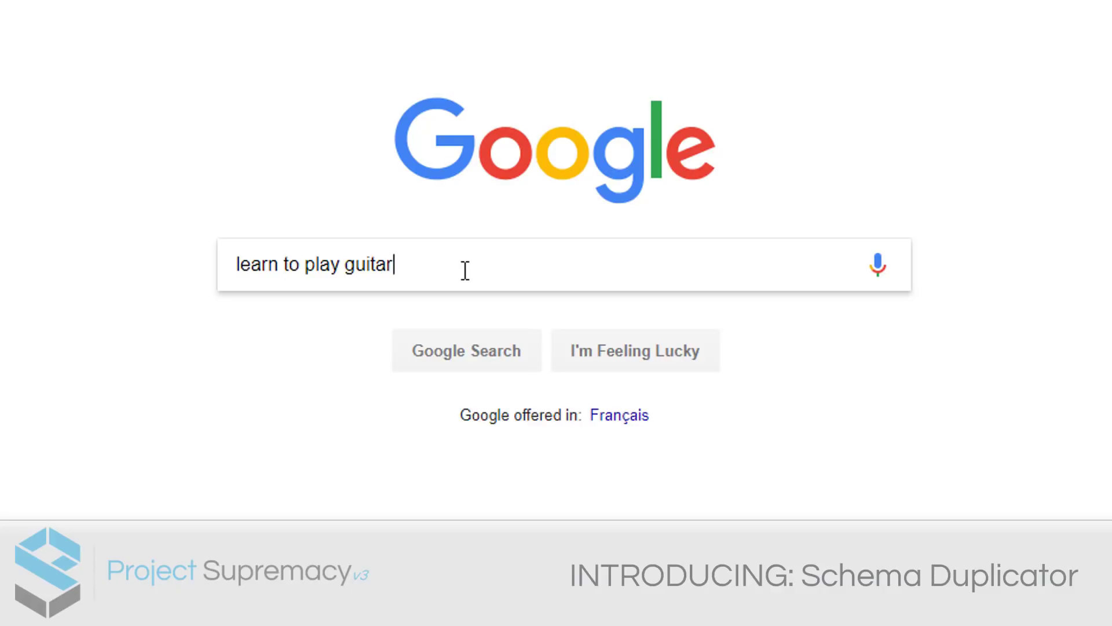
pyautogui.press('Return')
# - Find the wikiHow result "How to Play Guitar: 14 Steps", highlight its rating text and open the page
pyautogui.scroll(-5, 630, 236)
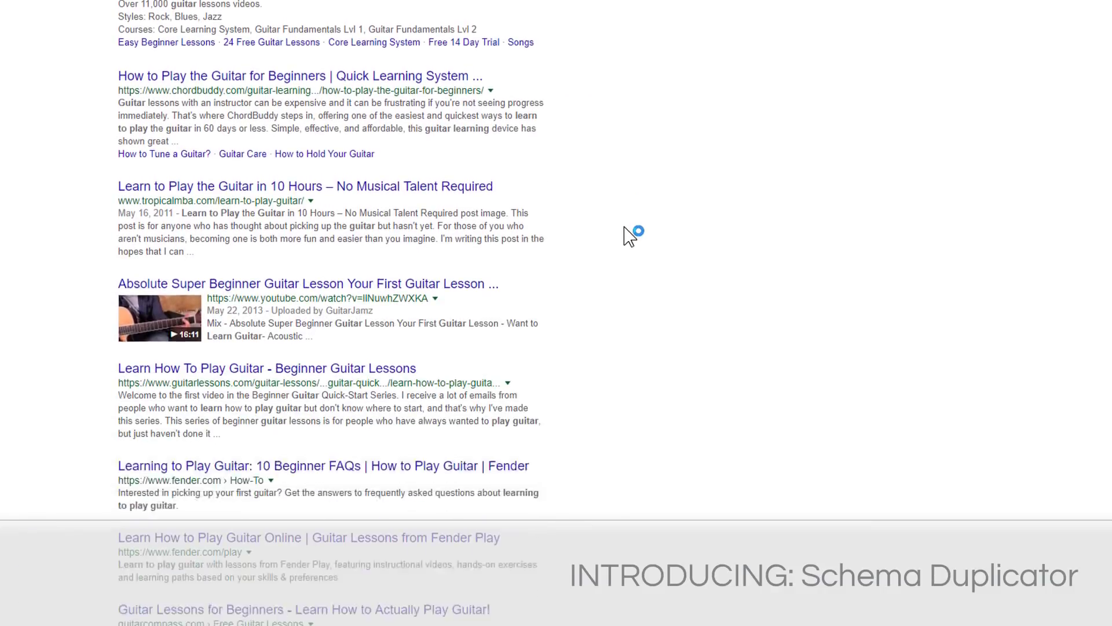
pyautogui.scroll(-5, 630, 236)
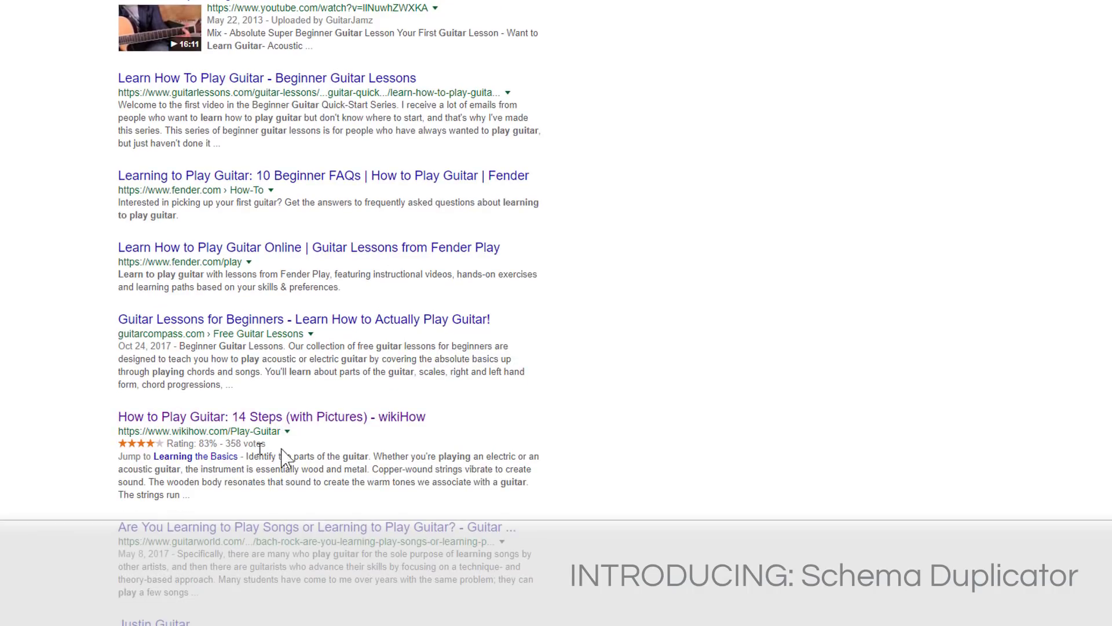
pyautogui.scroll(6, 284, 458)
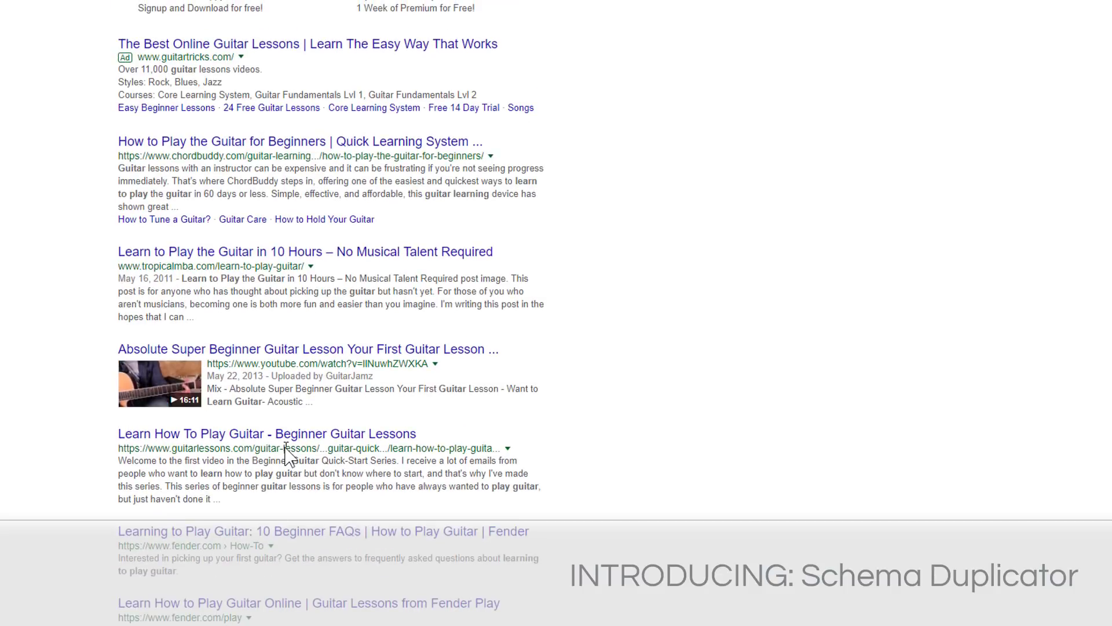
pyautogui.scroll(-6, 285, 455)
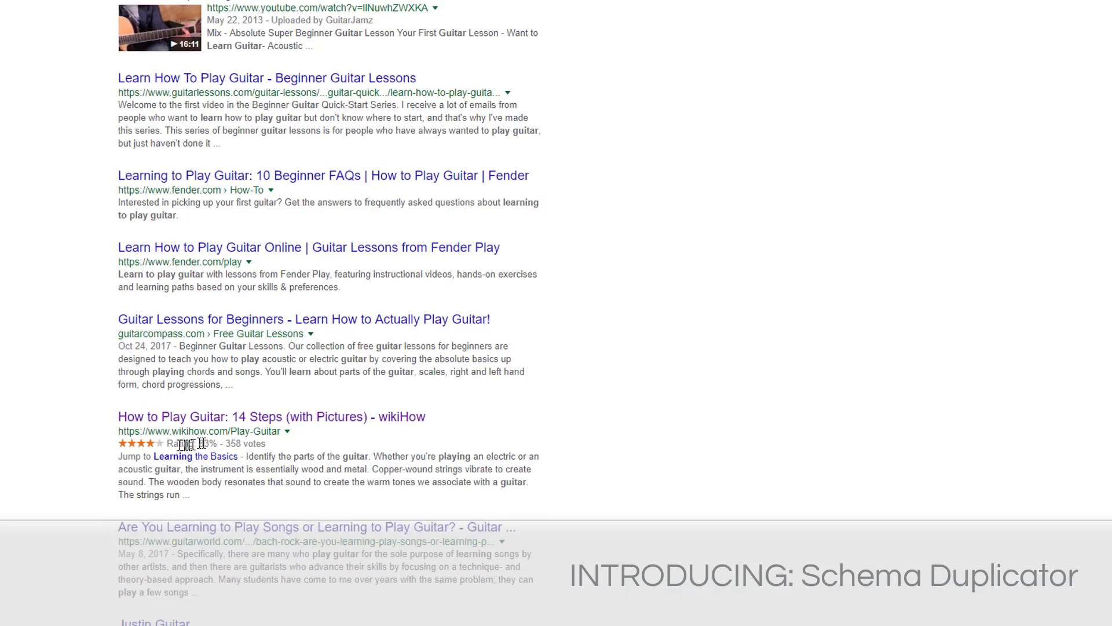
pyautogui.moveTo(168, 443); pyautogui.dragTo(230, 442)
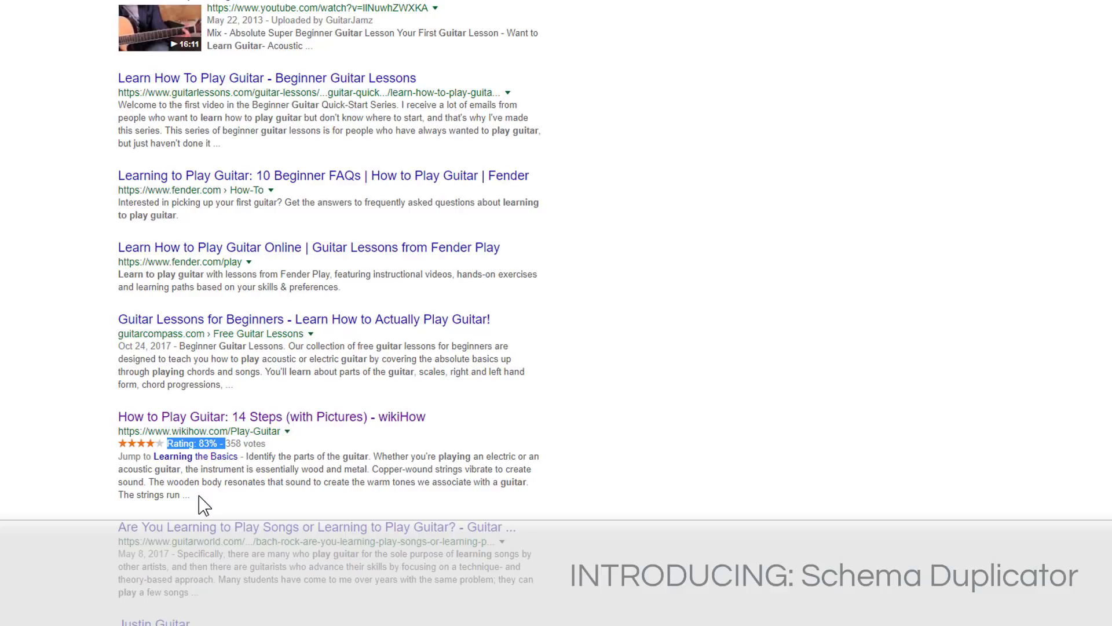
pyautogui.click(235, 418)
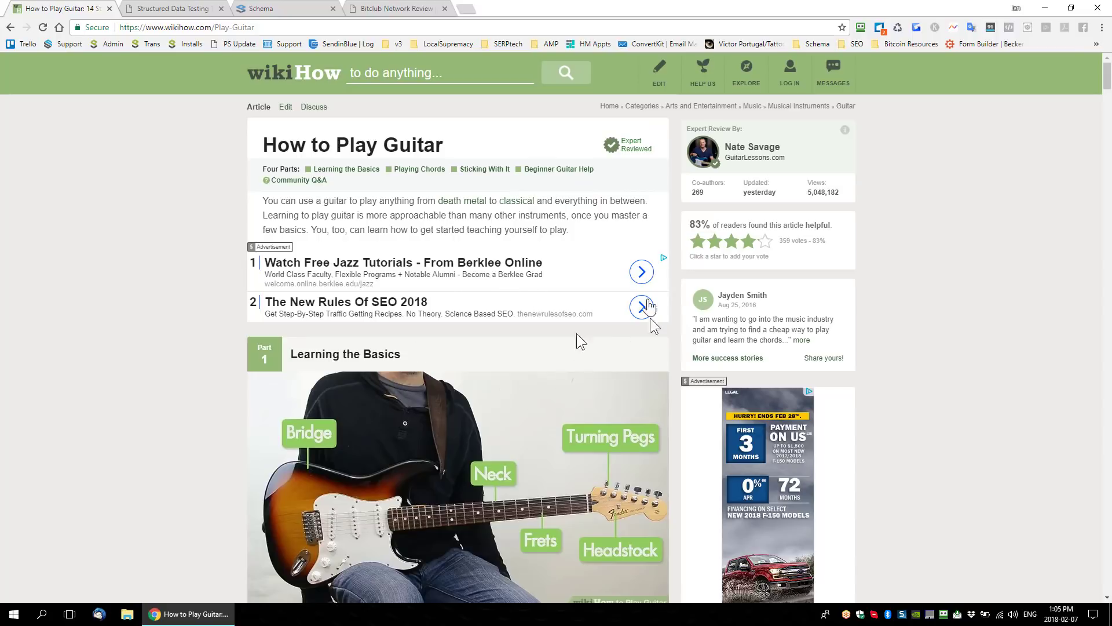
pyautogui.click(191, 9)
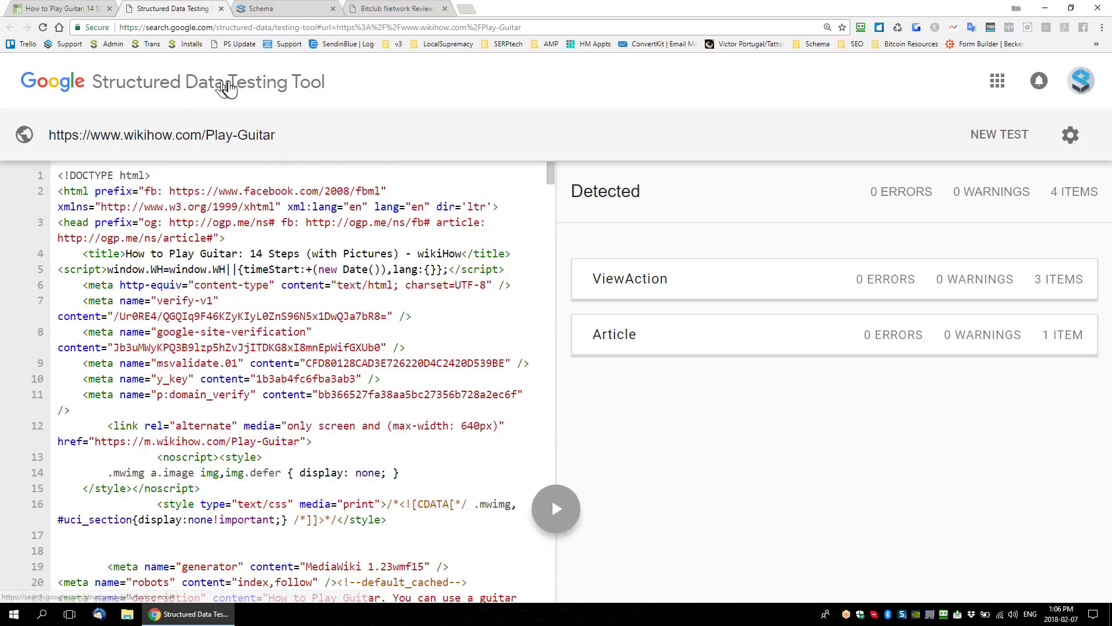
pyautogui.click(629, 346)
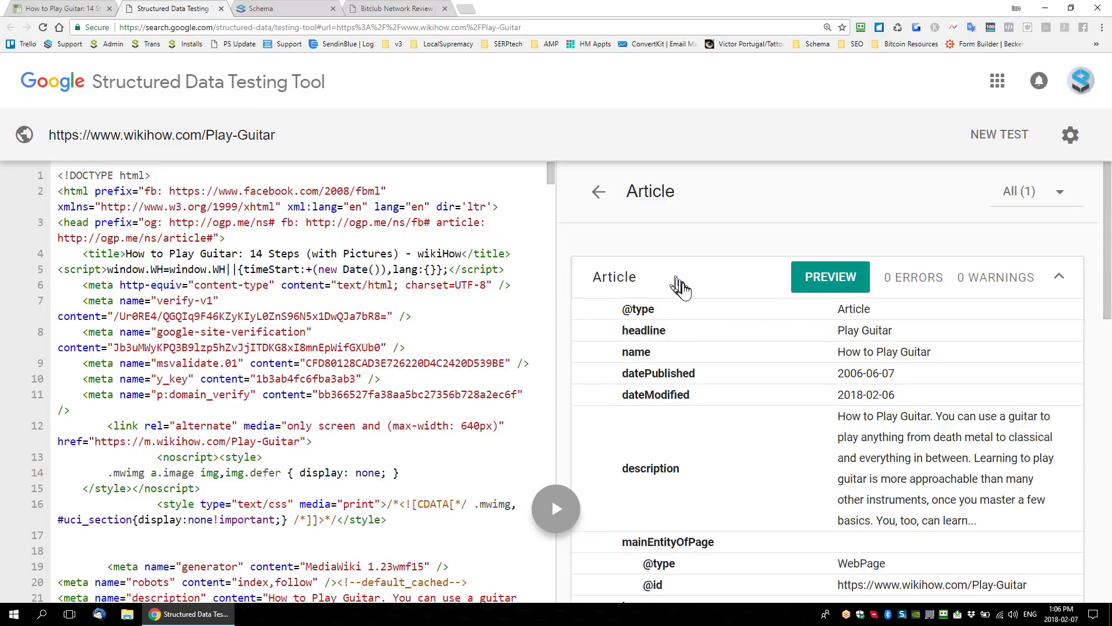
pyautogui.scroll(-2, 726, 349)
pyautogui.scroll(2, 776, 370)
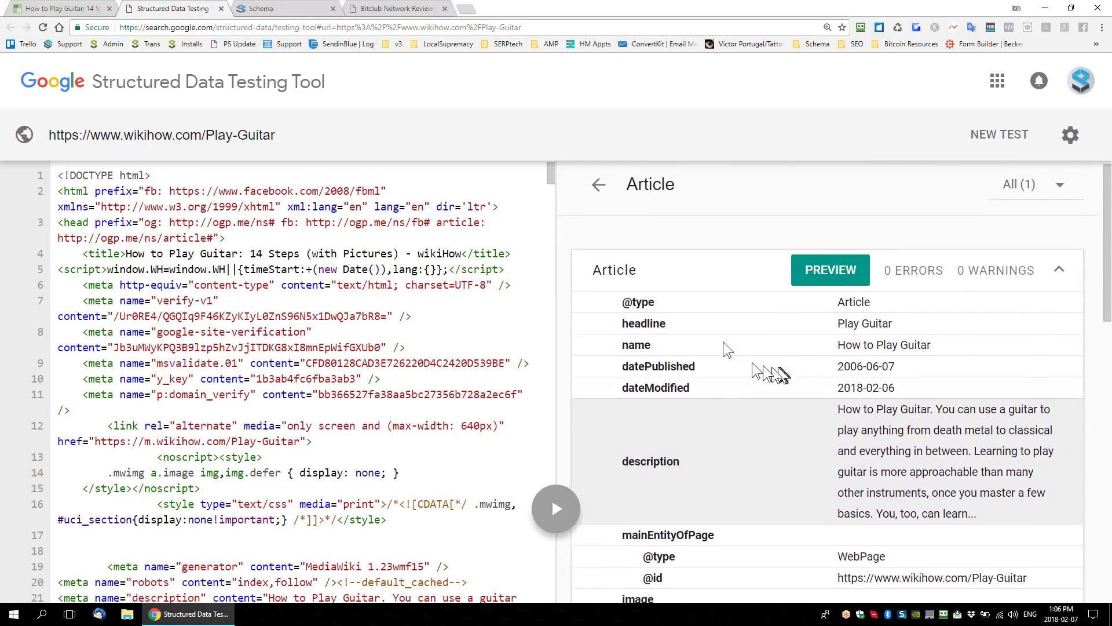
pyautogui.click(644, 309)
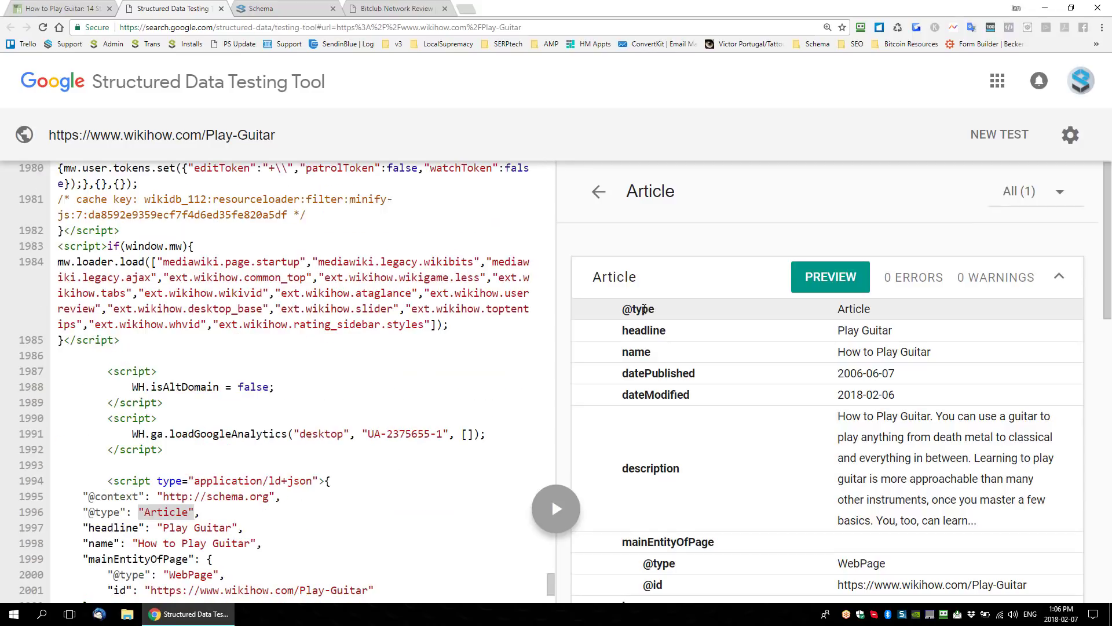
pyautogui.scroll(-2, 446, 355)
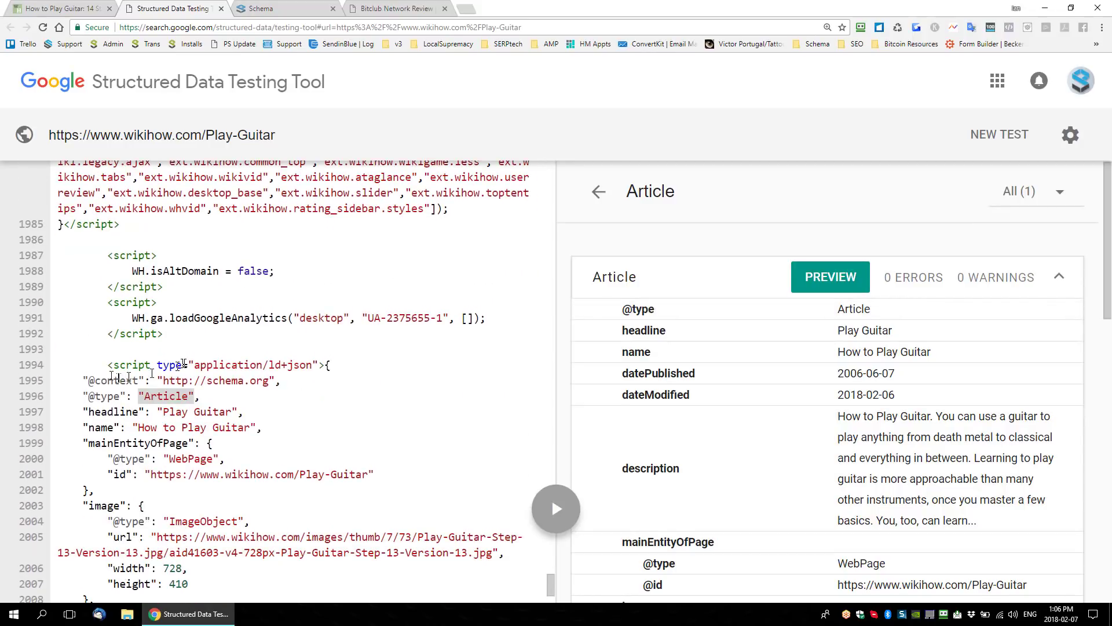
# - Examine the Article's JSON-LD script in the source code, selecting from its opening tag to its closing script tag
pyautogui.moveTo(79, 370); pyautogui.dragTo(226, 381)
pyautogui.scroll(-10, 325, 397)
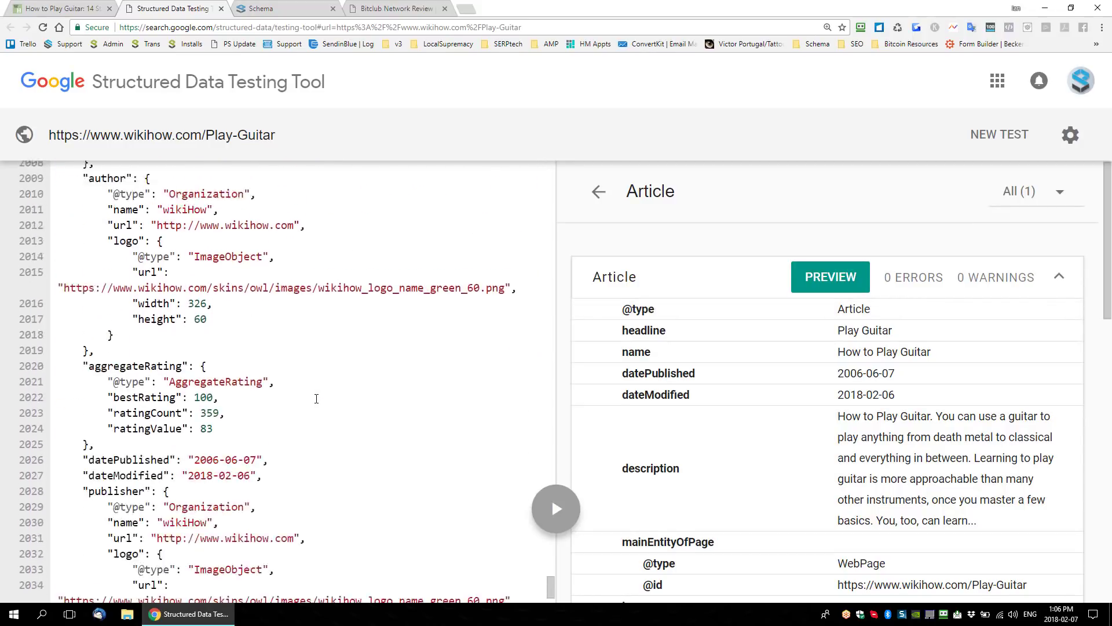
pyautogui.scroll(-3, 312, 400)
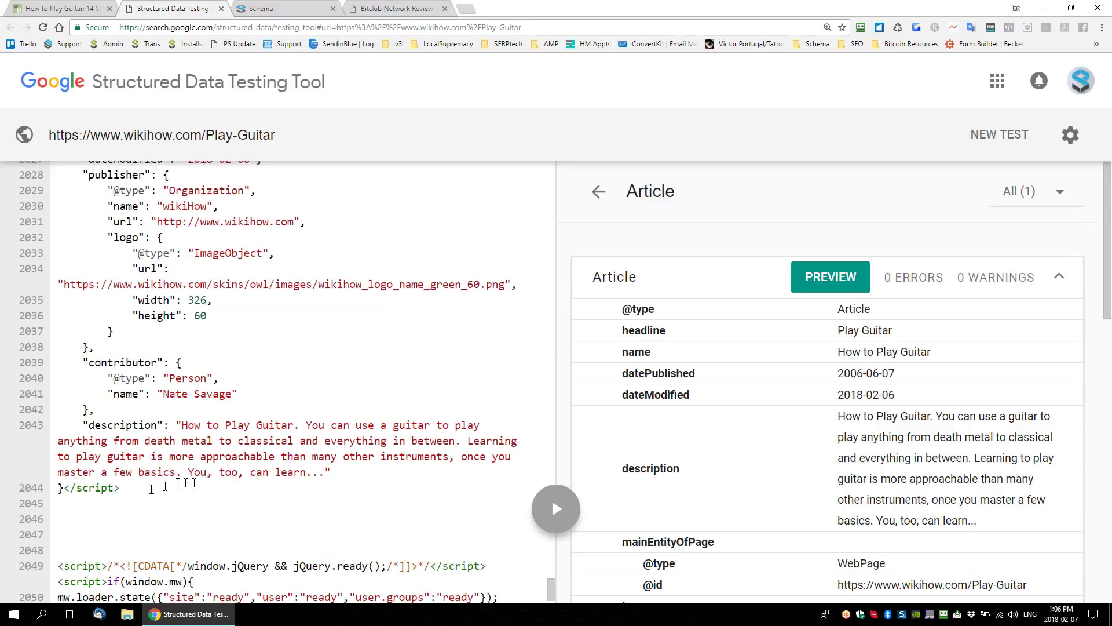
pyautogui.keyDown('shift'); pyautogui.click(148, 487); pyautogui.keyUp('shift')
pyautogui.scroll(10, 203, 485)
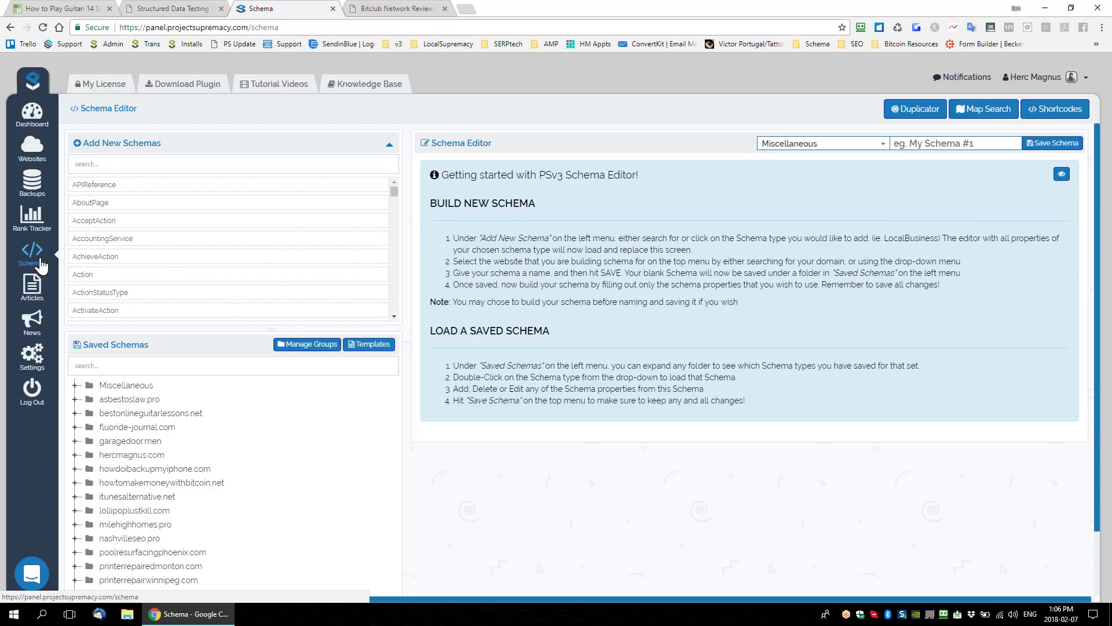
# - Copy the web address of the wikiHow How to Play Guitar page
pyautogui.click(155, 8)
pyautogui.click(73, 10)
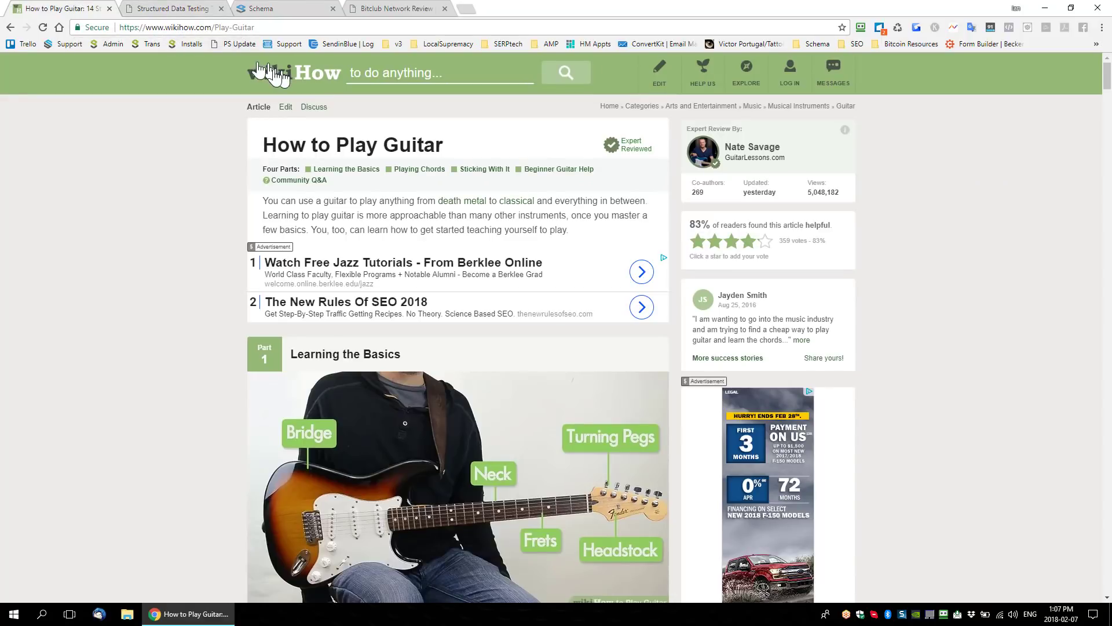
pyautogui.moveTo(287, 30); pyautogui.dragTo(121, 37)
pyautogui.hotkey('ctrl', 'c')
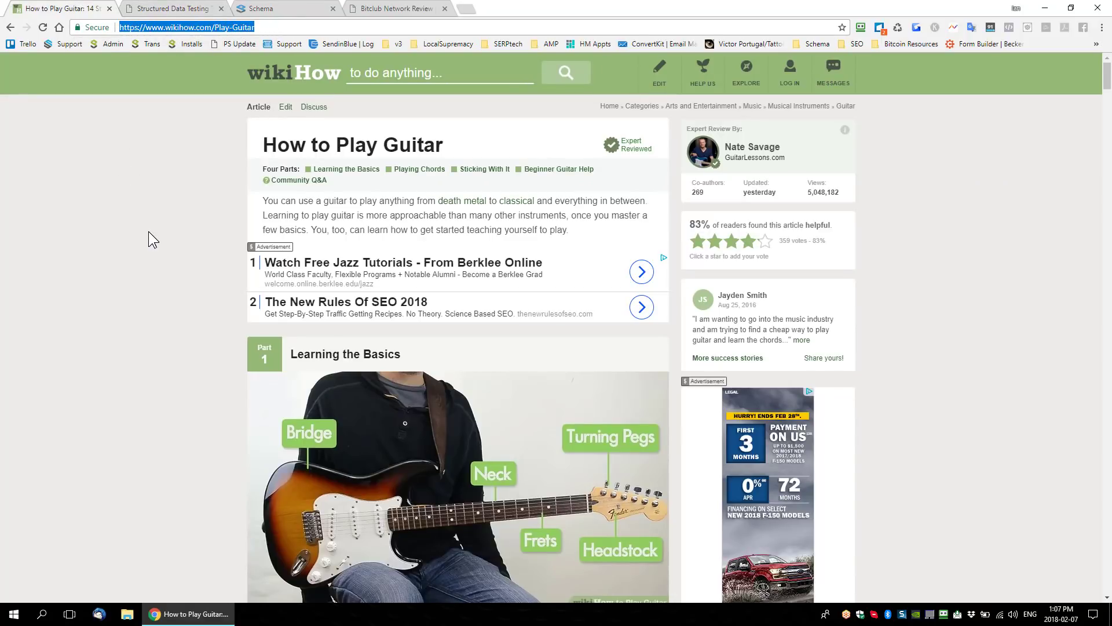
pyautogui.click(296, 9)
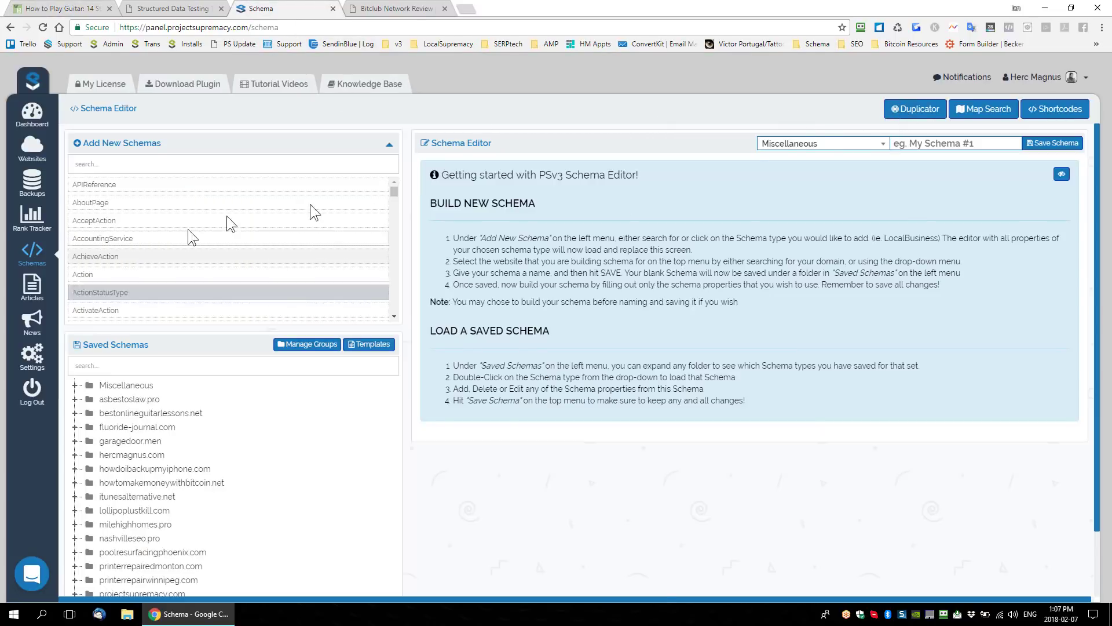
pyautogui.click(910, 113)
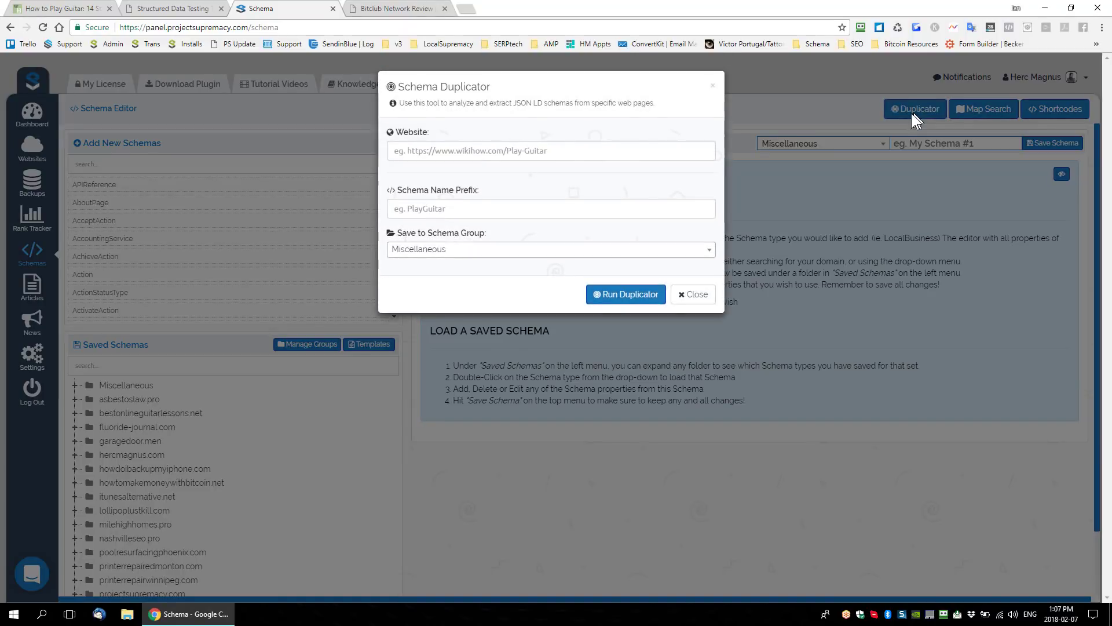
pyautogui.hotkey('ctrl', 'v')
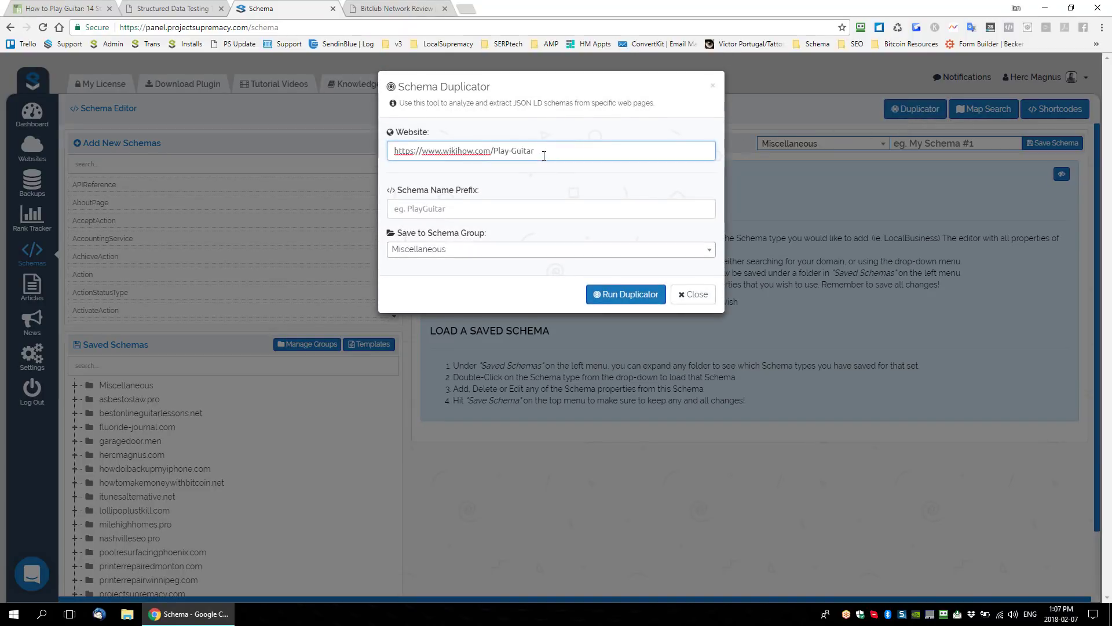
pyautogui.click(481, 213)
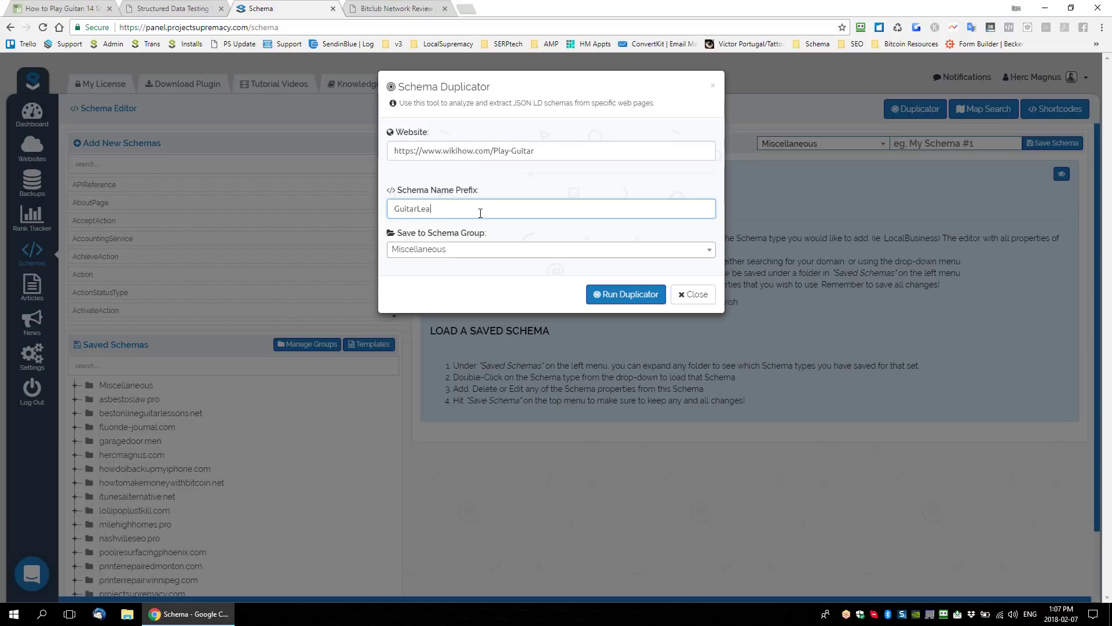
pyautogui.write('GuitarLearning')
# - Set the duplicator's schema group to bestonlineguitarlessons.net
pyautogui.click(455, 251)
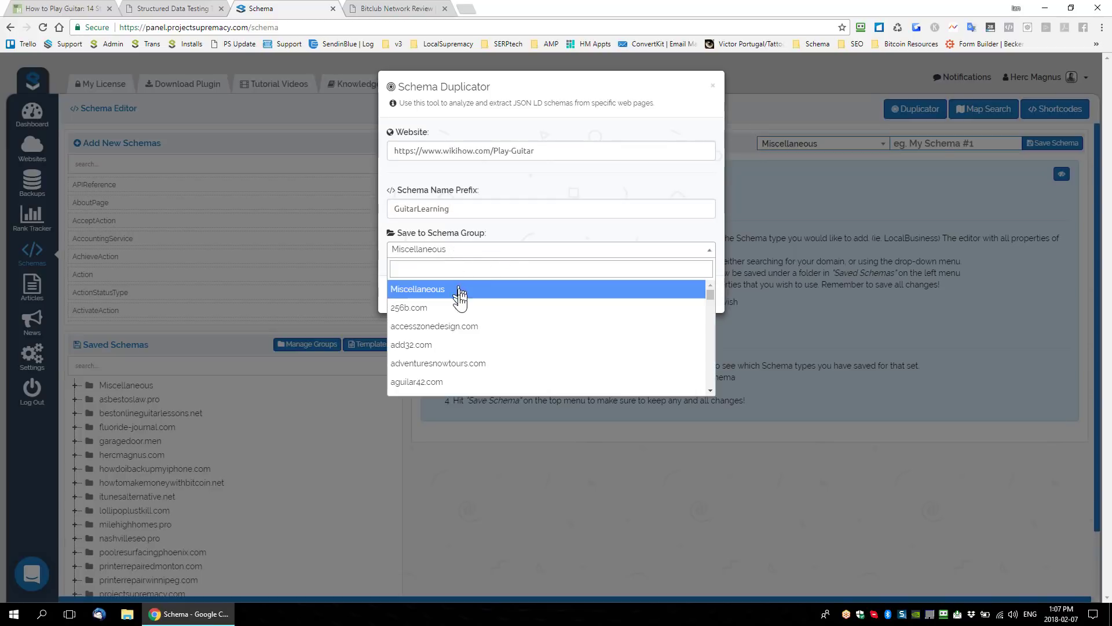
pyautogui.scroll(-4, 467, 330)
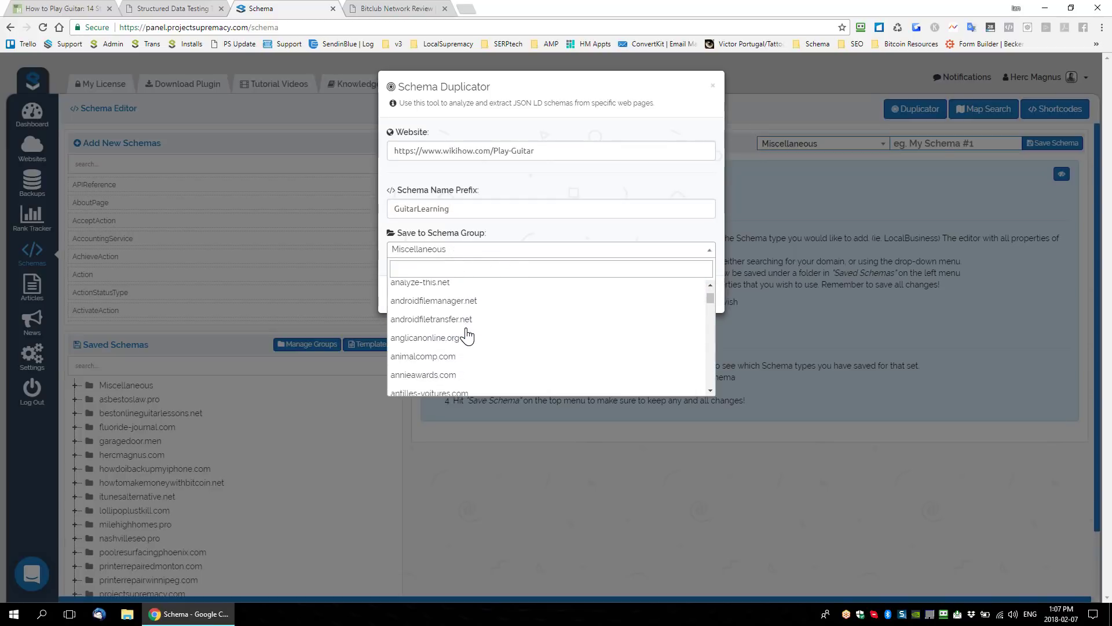
pyautogui.scroll(-6, 468, 335)
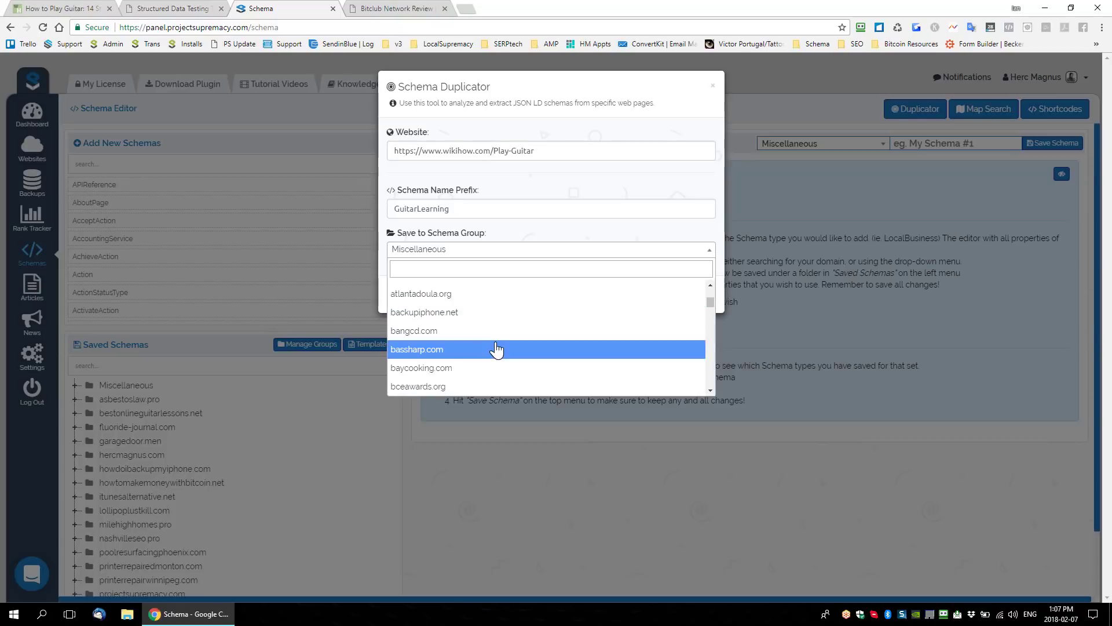
pyautogui.scroll(-1, 497, 349)
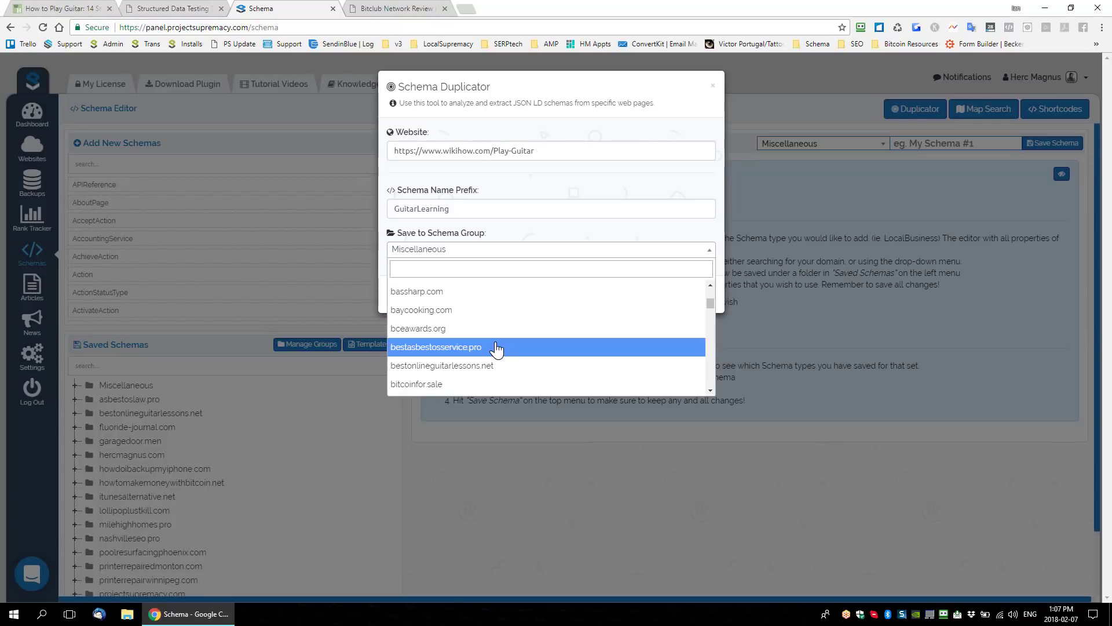
pyautogui.click(419, 371)
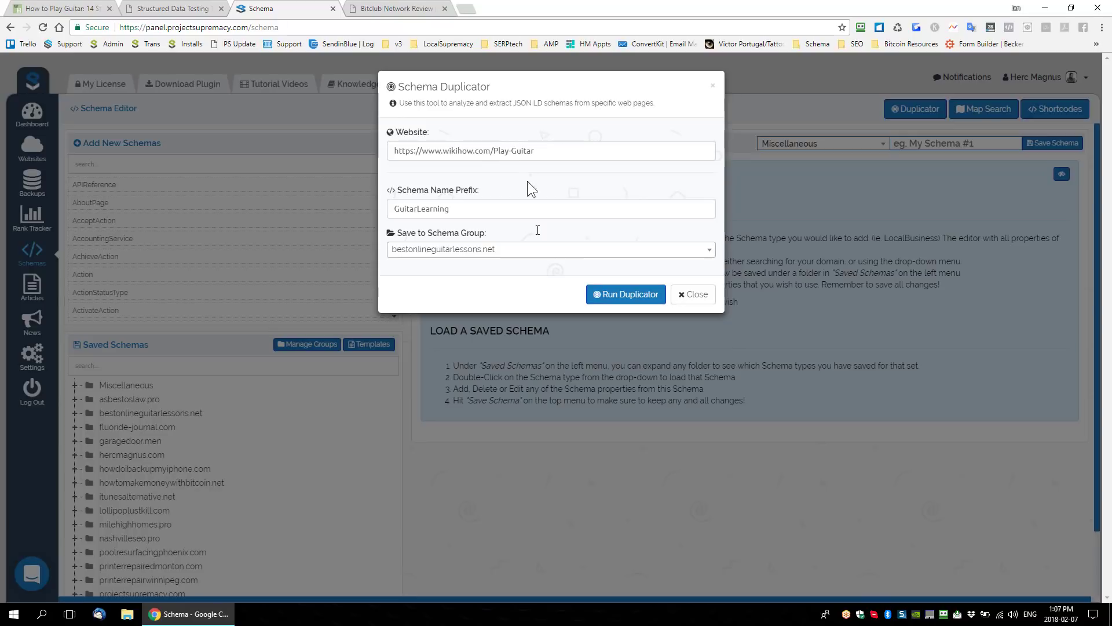
# - Run the duplicator, extract the detected Article schema and dismiss the completion message
pyautogui.click(626, 294)
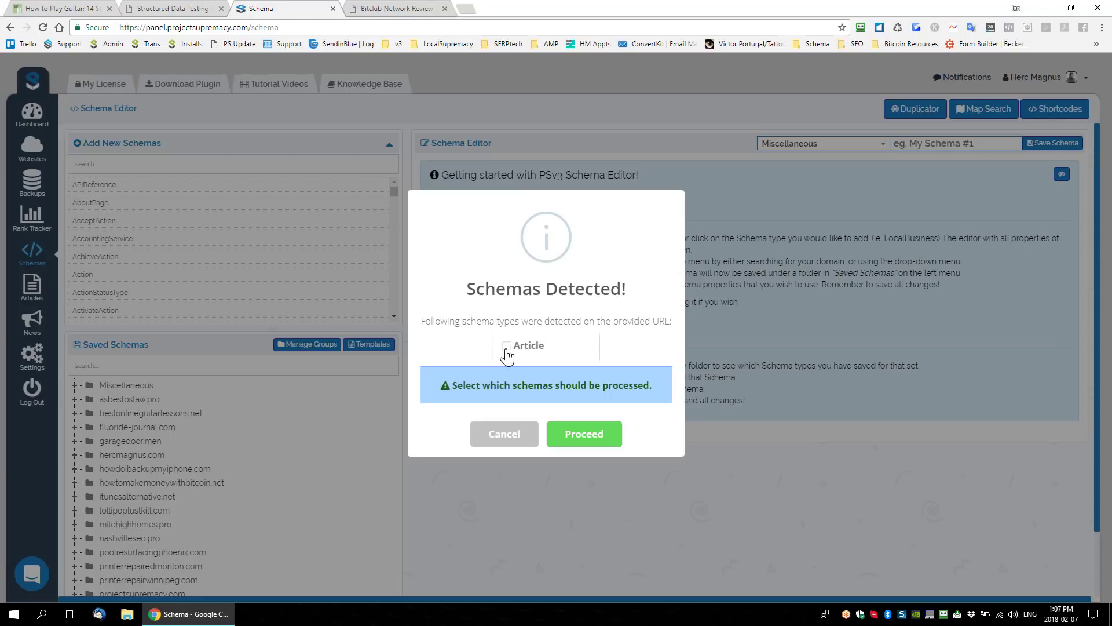
pyautogui.click(581, 434)
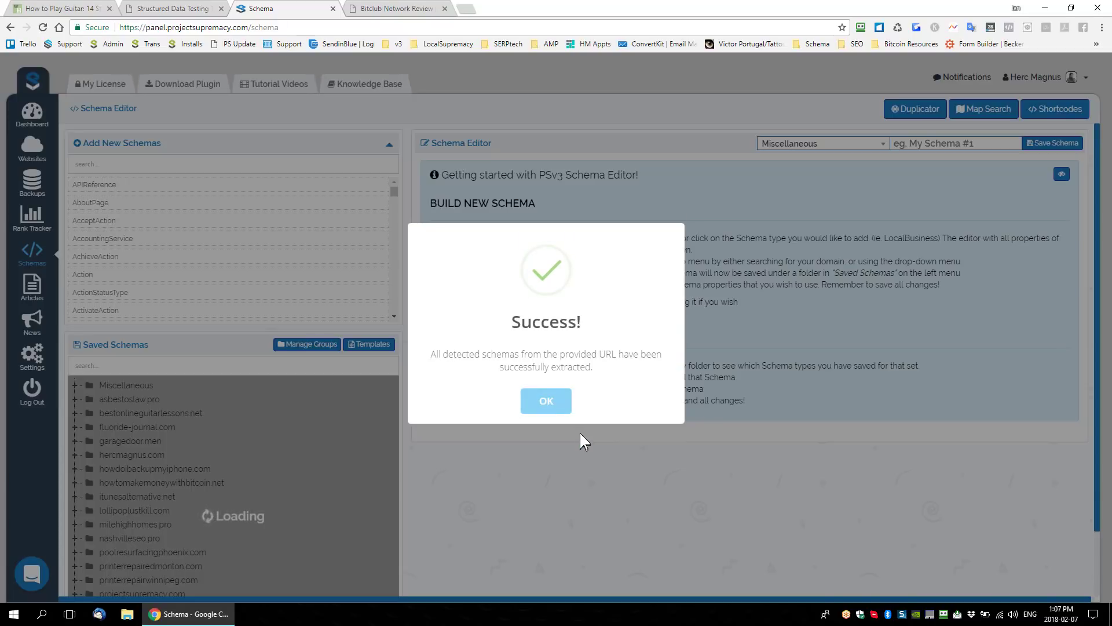
pyautogui.click(546, 405)
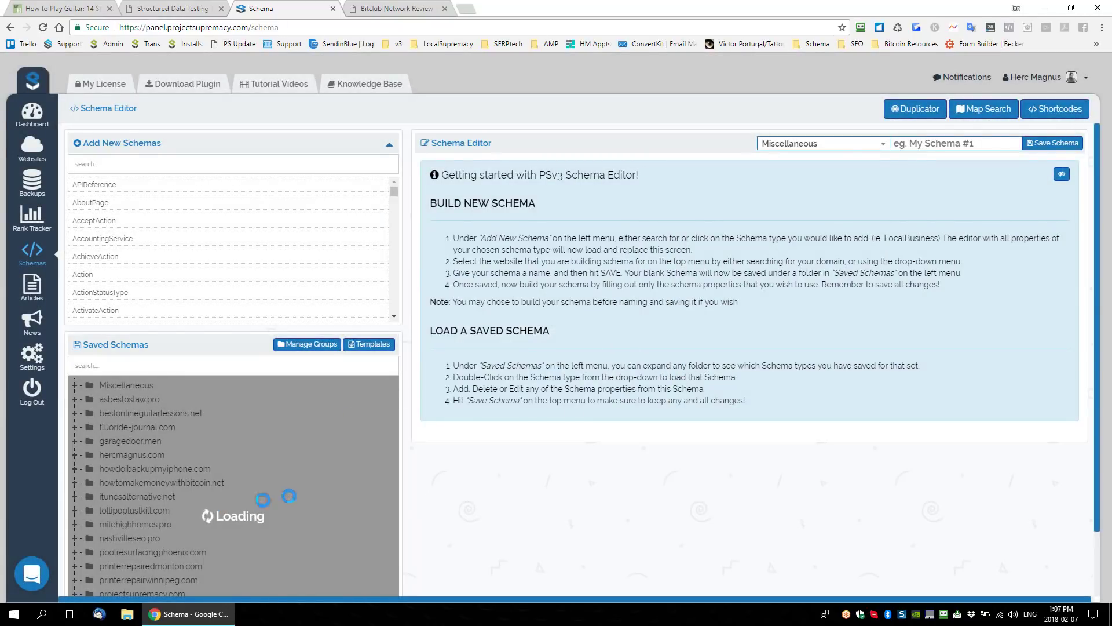
# - Load the saved GuitarLearning Article schema from the bestonlineguitarlessons.net group and show only its filled-in properties for review
pyautogui.click(390, 145)
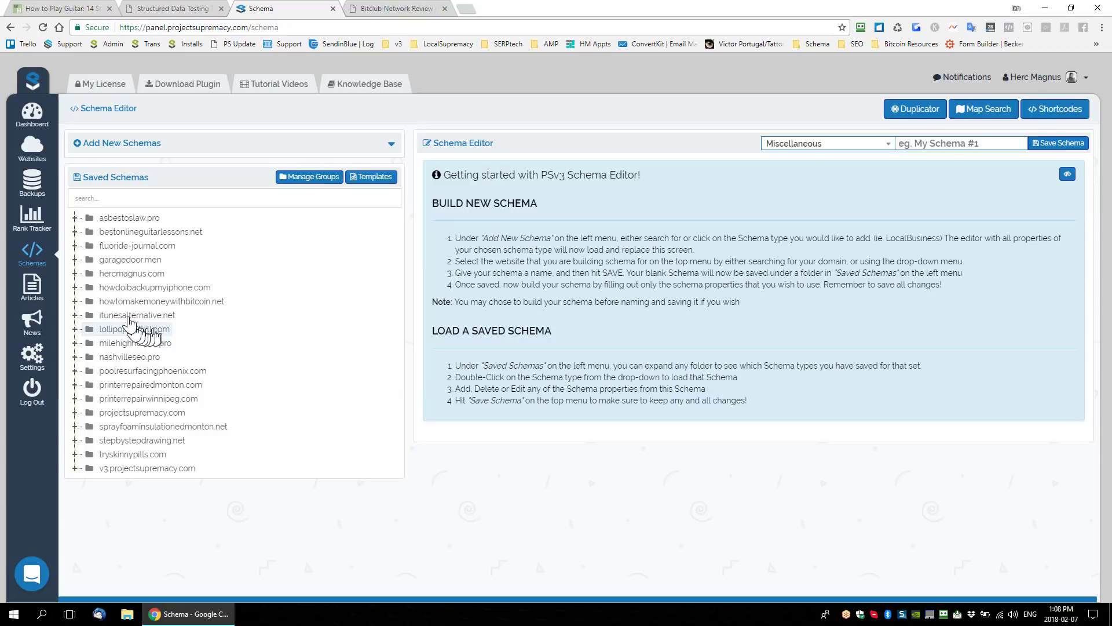
pyautogui.click(75, 233)
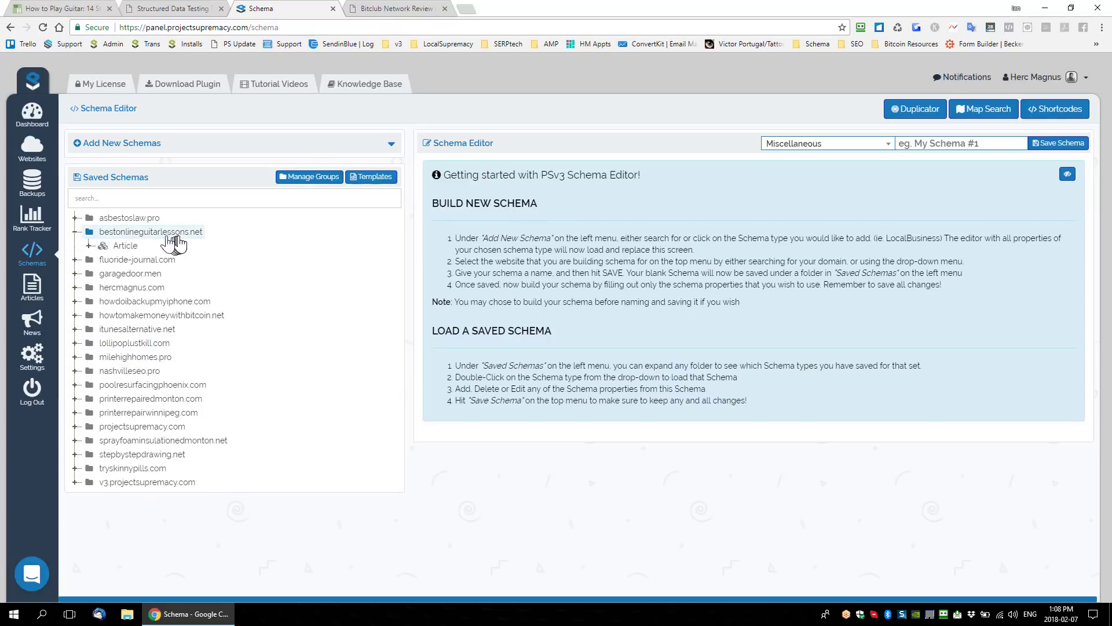
pyautogui.click(88, 246)
pyautogui.doubleClick(141, 262)
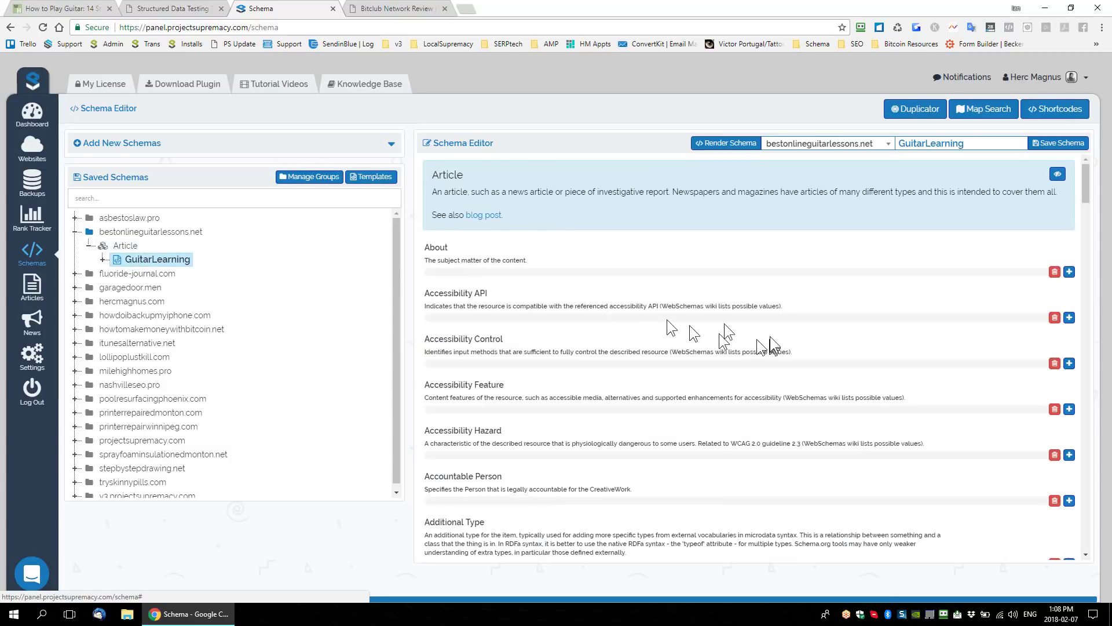
pyautogui.click(1058, 176)
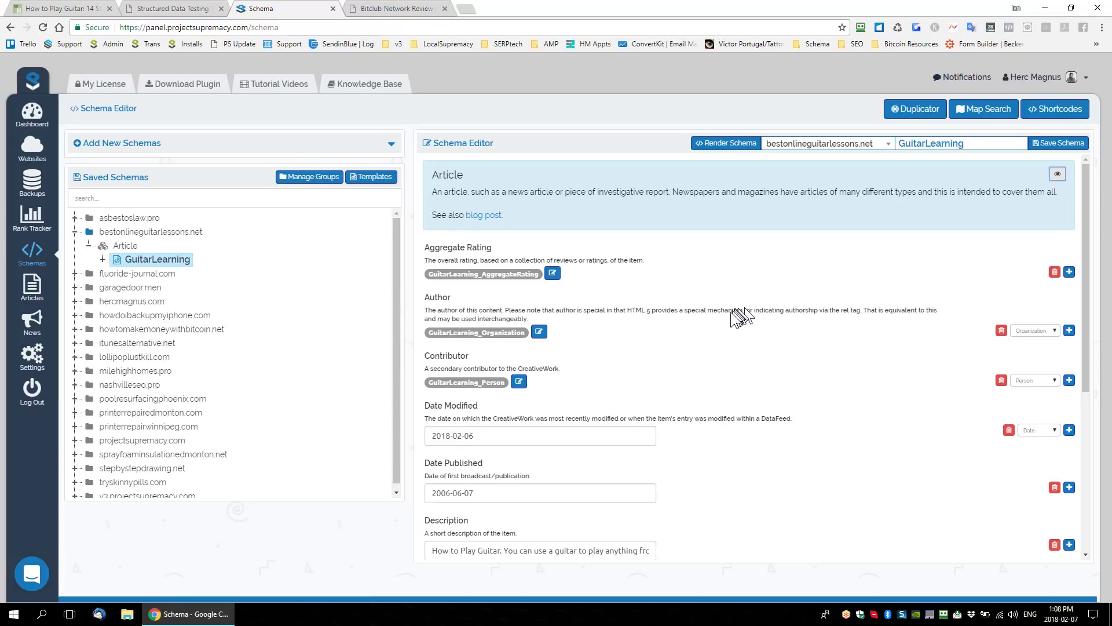
pyautogui.scroll(-5, 733, 317)
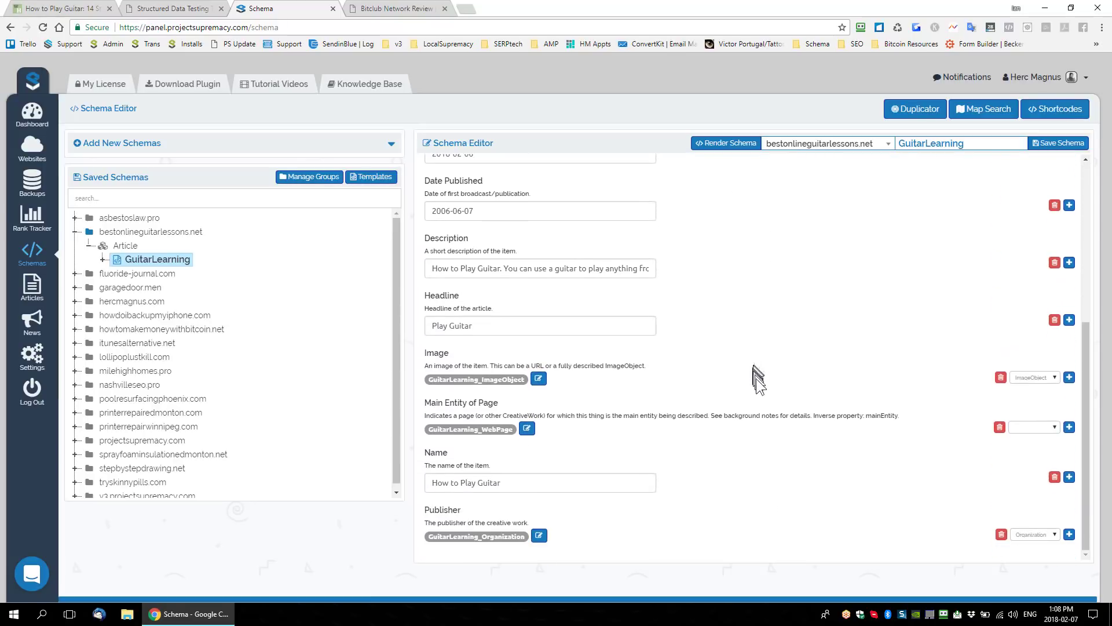
# - Expand the GuitarLearning schema in the saved schemas to examine its nested AggregateRating, ImageObject, Organization, Person and WebPage schemas
pyautogui.click(102, 261)
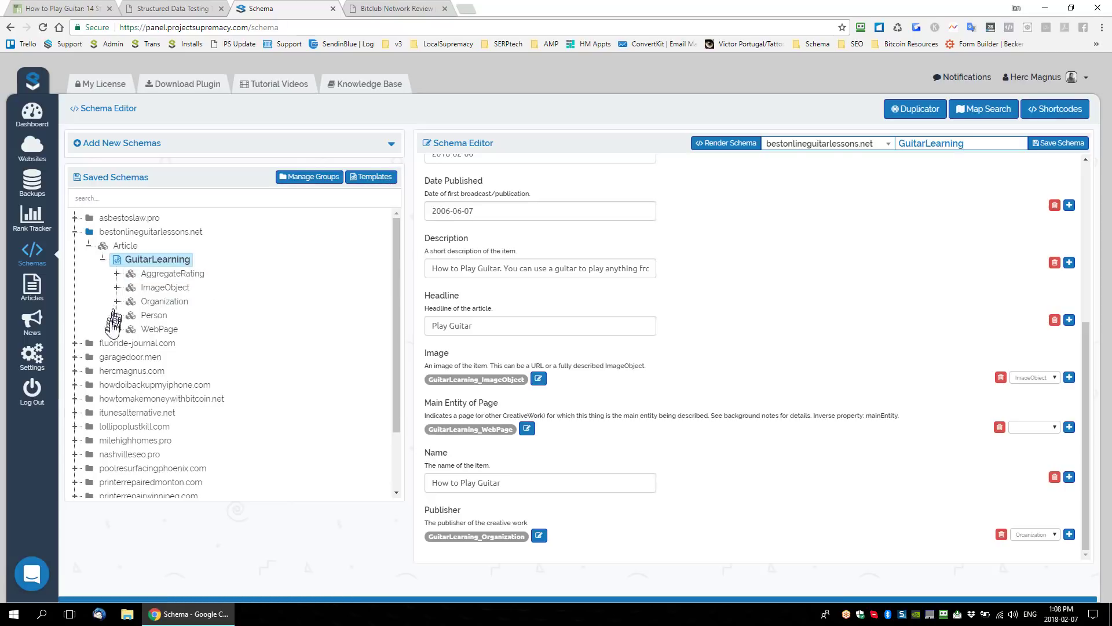
pyautogui.click(117, 329)
pyautogui.click(117, 314)
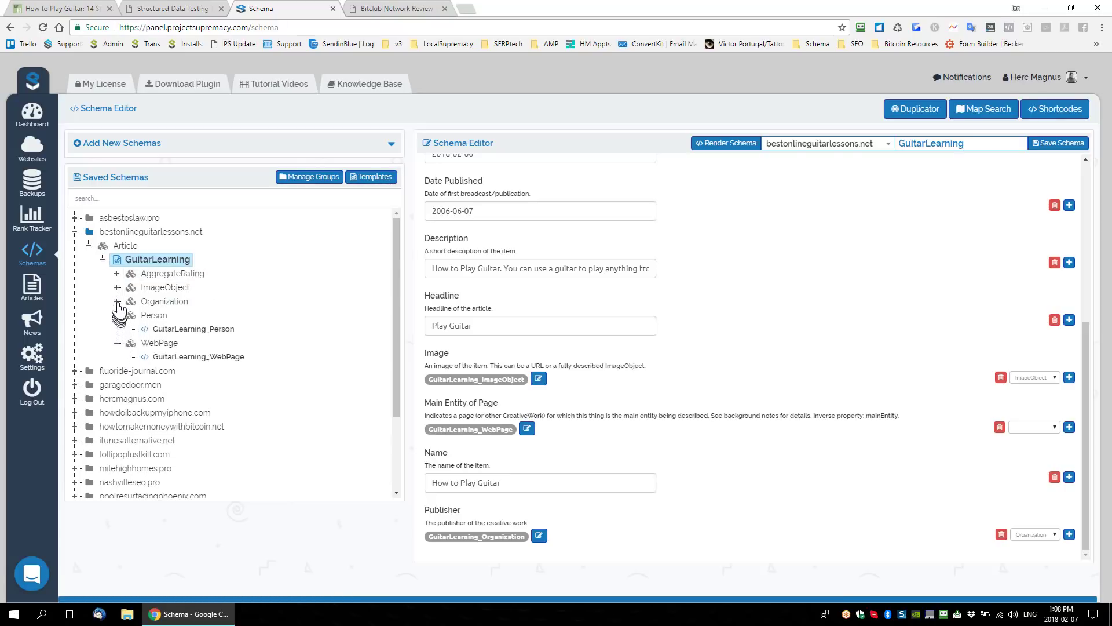
pyautogui.click(117, 301)
pyautogui.click(117, 287)
pyautogui.click(117, 274)
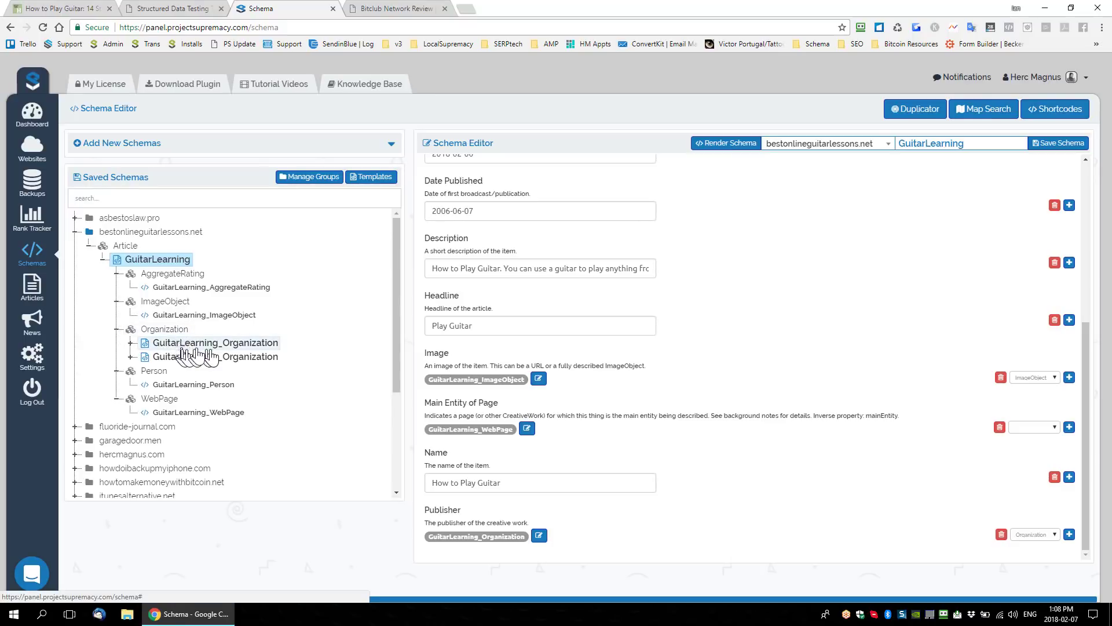
pyautogui.click(131, 342)
pyautogui.click(131, 370)
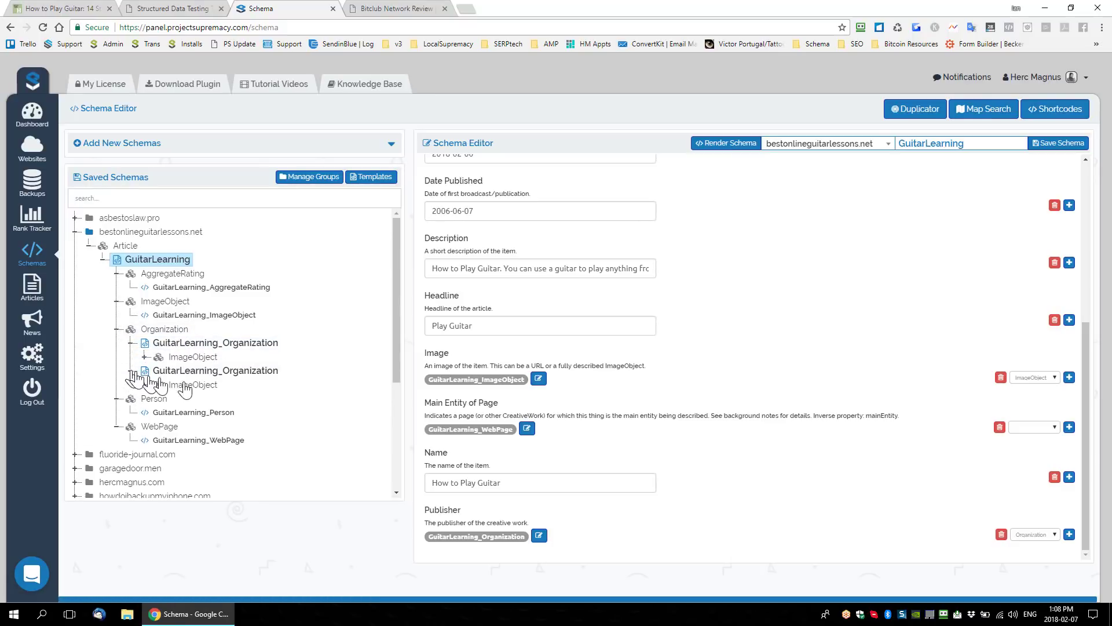
pyautogui.click(145, 357)
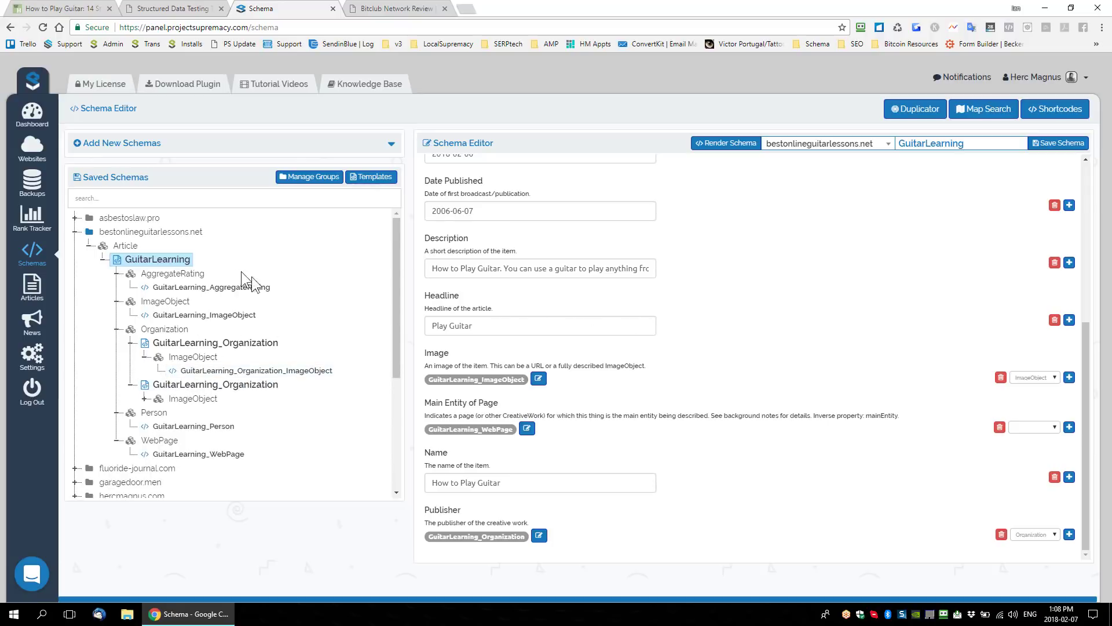
# - Render the GuitarLearning schema and copy its entire JSON-LD script
pyautogui.click(725, 145)
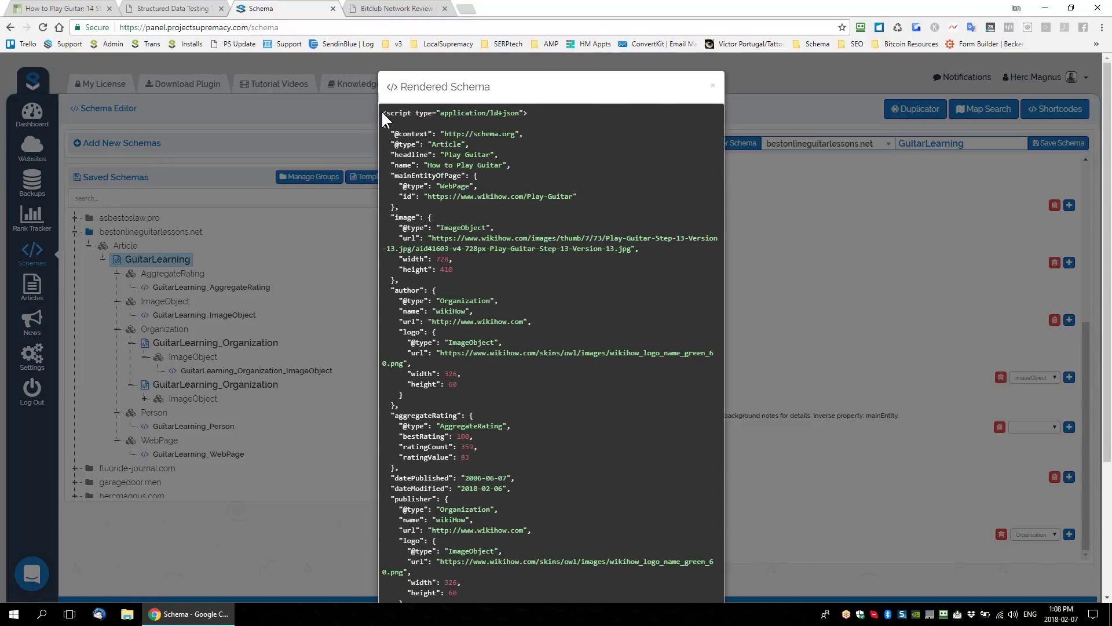
pyautogui.moveTo(383, 112); pyautogui.dragTo(548, 215)
pyautogui.scroll(-3, 579, 289)
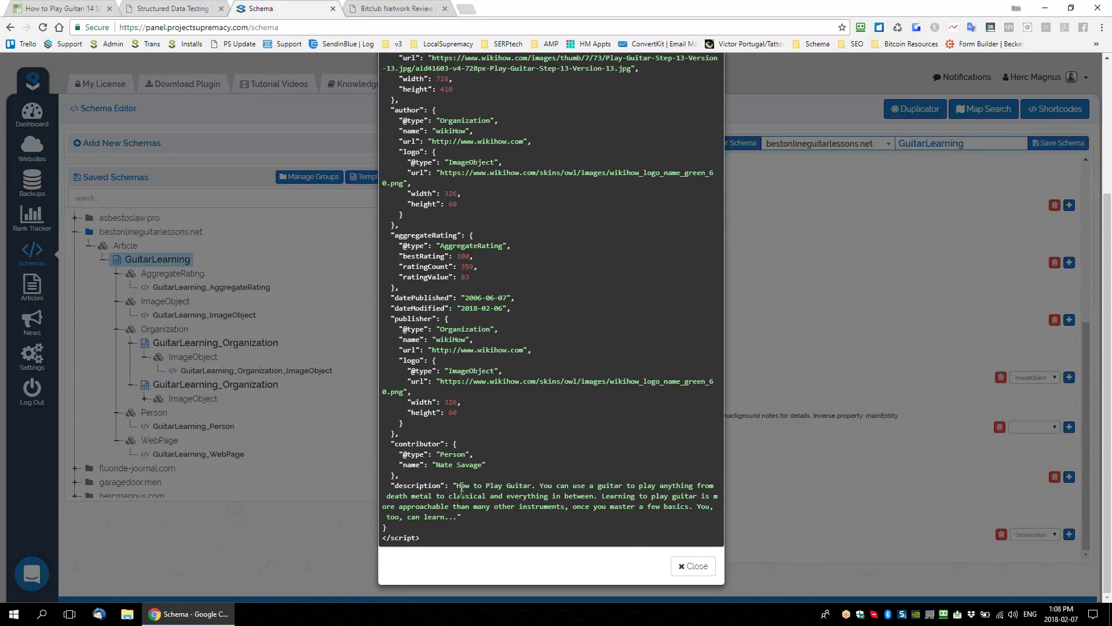
pyautogui.hotkey('ctrl', 'a')
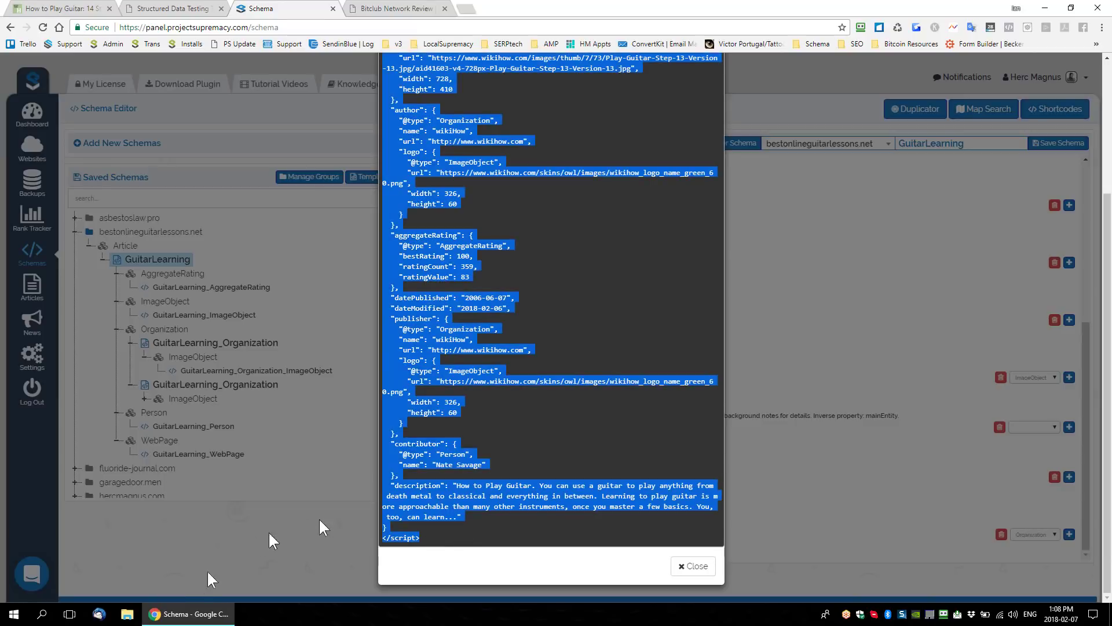
# - Open a new Notepad document, head it "PSv3 Duplicated Schema" and paste the rendered script below the heading
pyautogui.click(14, 614)
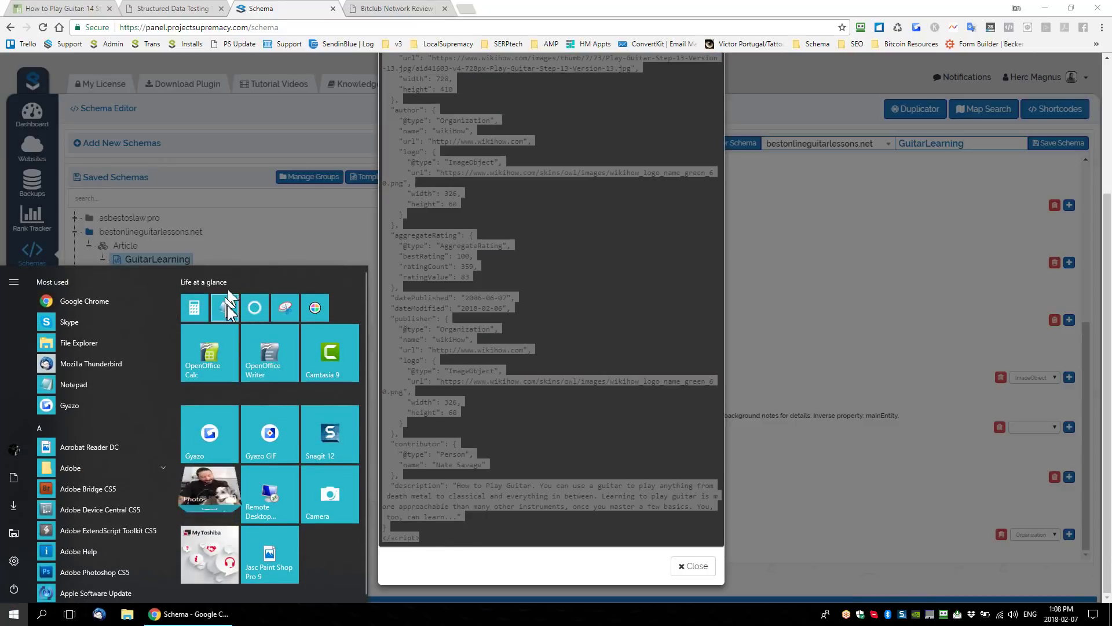
pyautogui.click(227, 305)
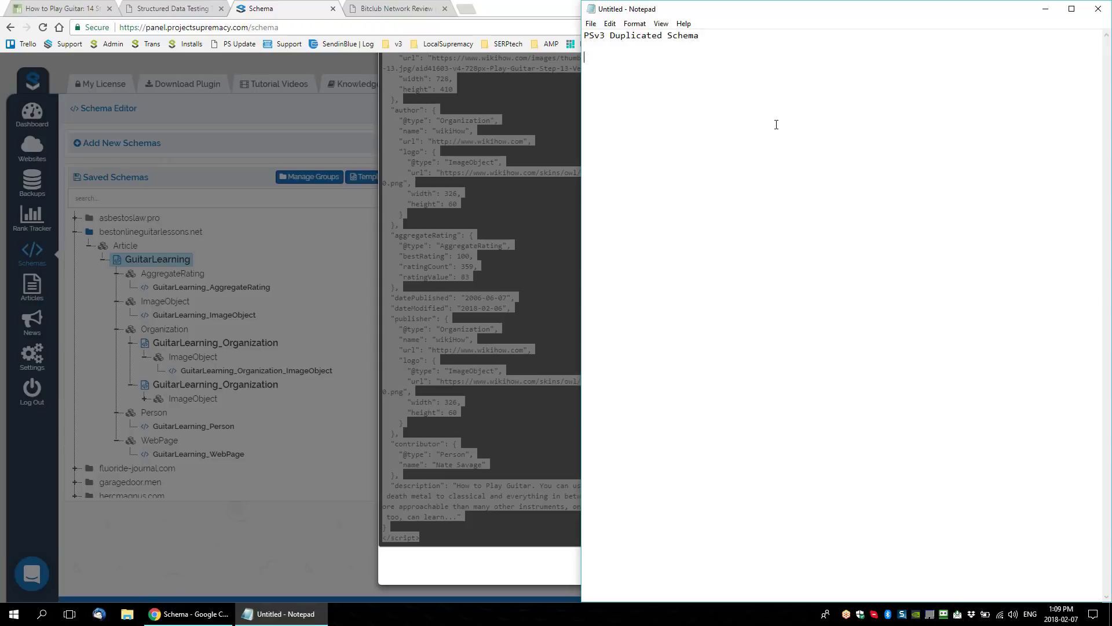
pyautogui.hotkey('ctrl', 'v')
pyautogui.scroll(3, 778, 137)
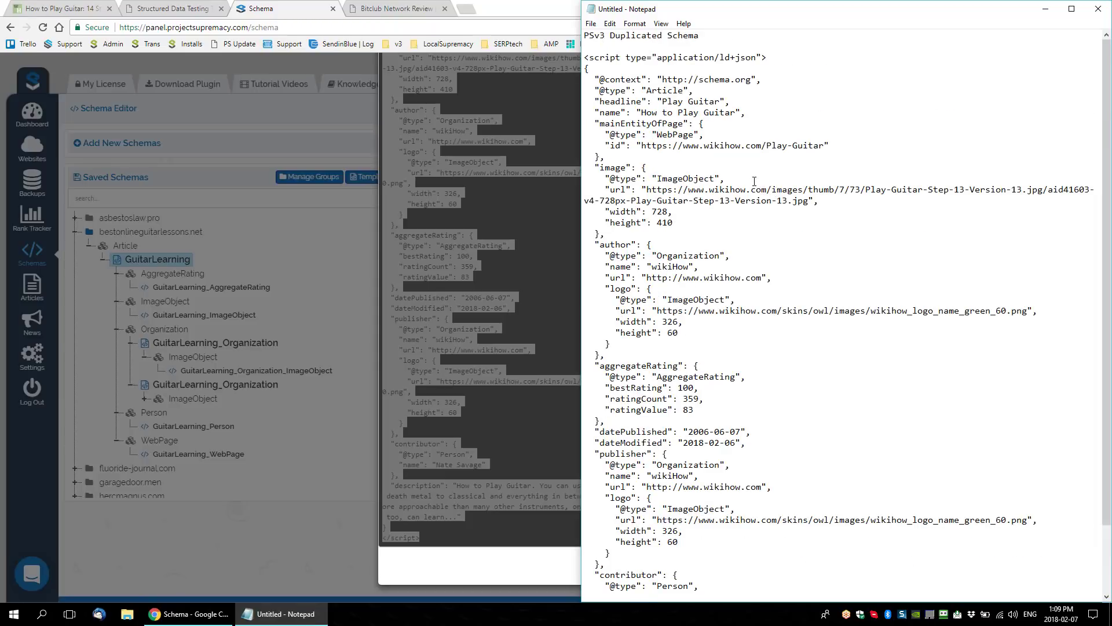
# - Switch to the Structured Data Testing Tool and copy the Play-Guitar page's complete Article JSON-LD script, source lines 1994 to 2044
pyautogui.click(155, 8)
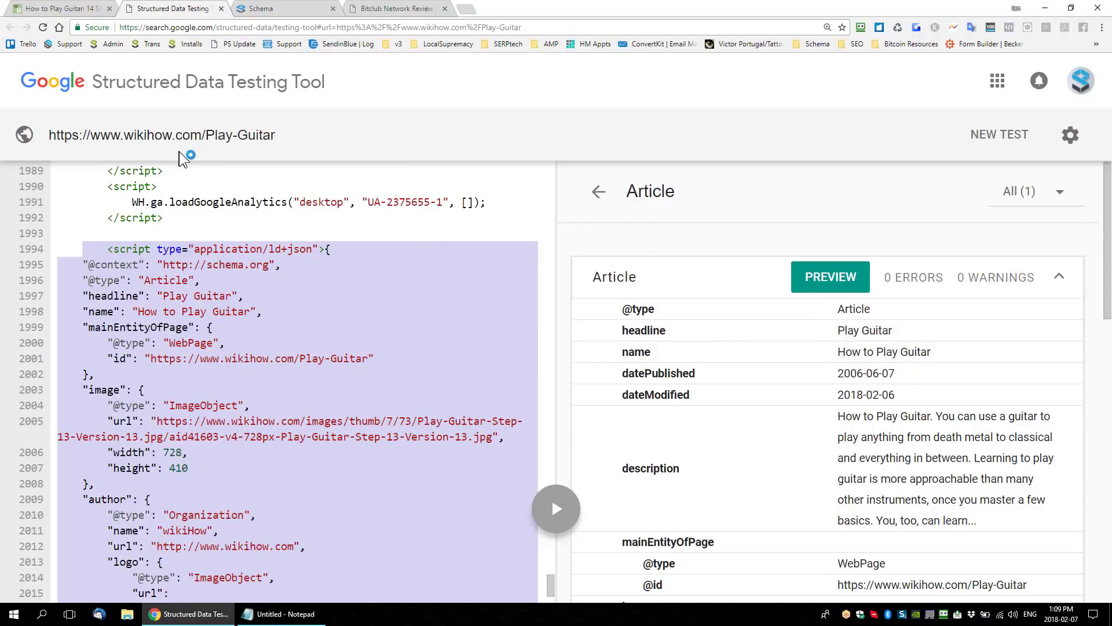
pyautogui.click(62, 253)
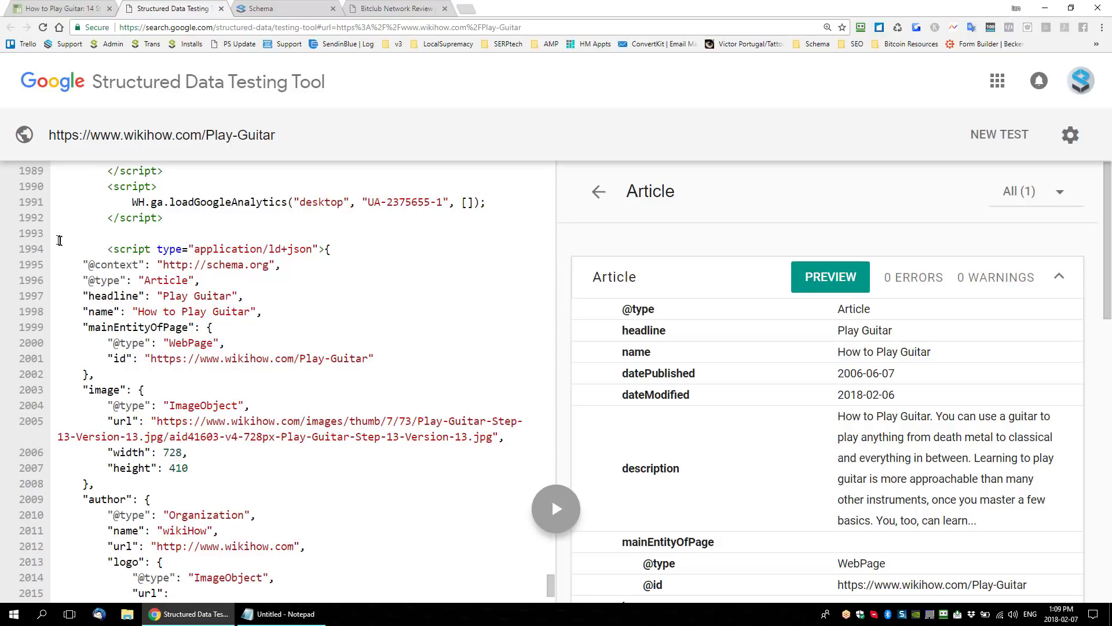
pyautogui.moveTo(77, 250); pyautogui.dragTo(224, 343)
pyautogui.scroll(-7, 321, 328)
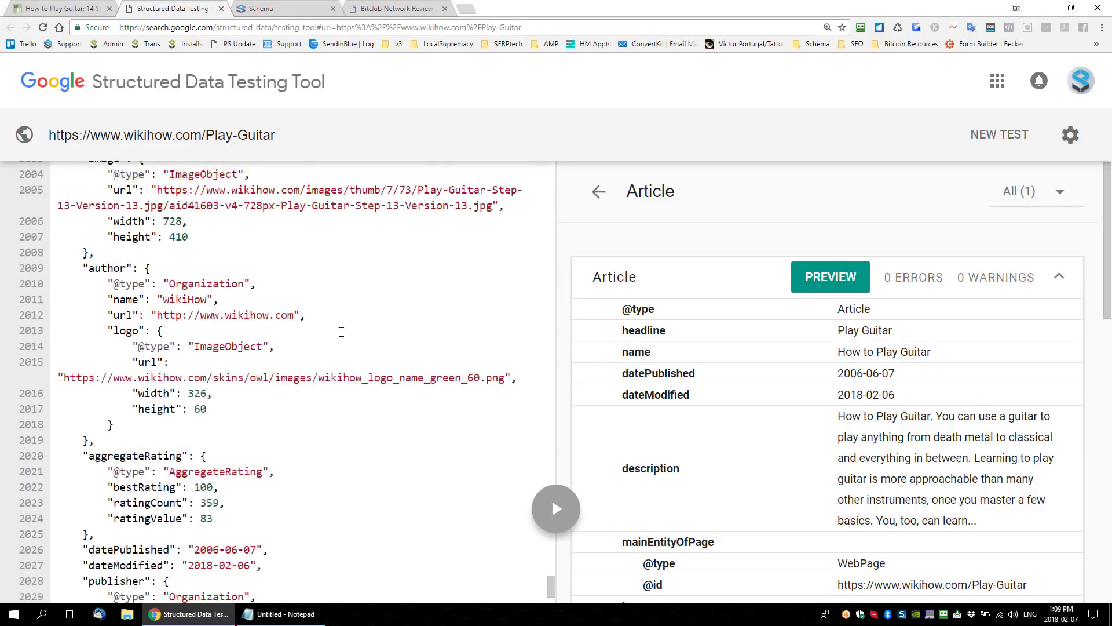
pyautogui.scroll(-4, 322, 328)
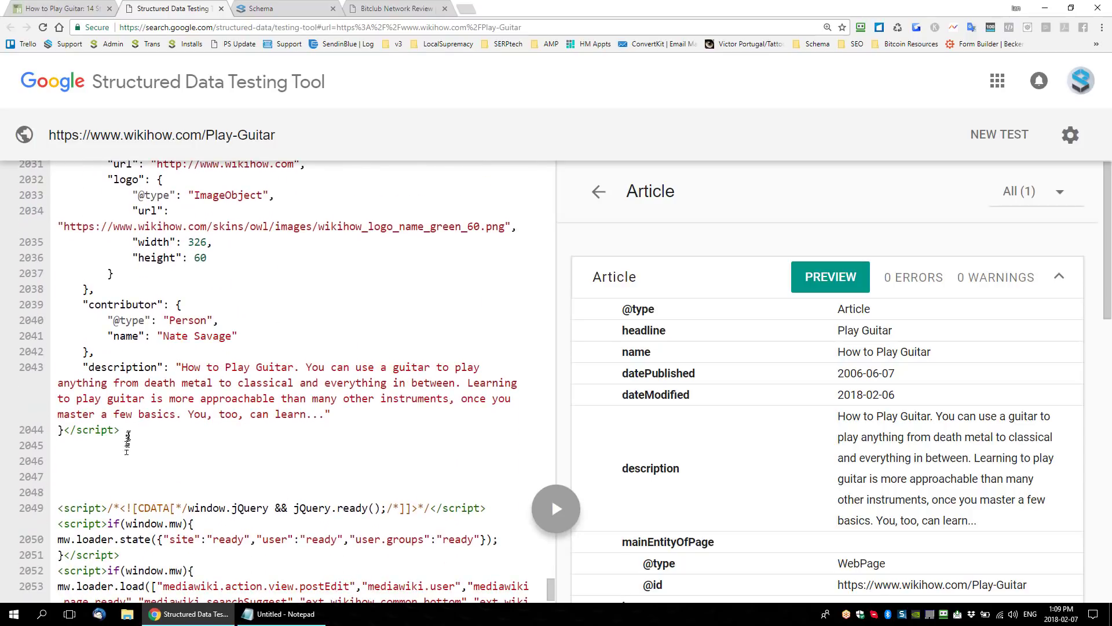
pyautogui.keyDown('shift'); pyautogui.click(127, 431); pyautogui.keyUp('shift')
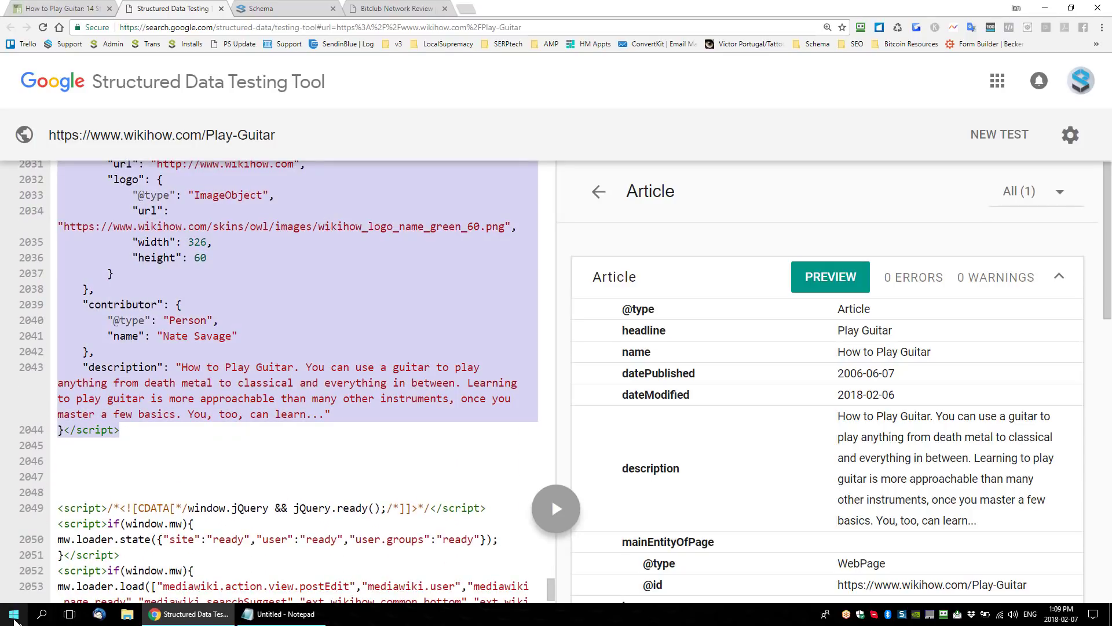
# - Paste the copied page script into a second new Notepad document and remove the indentation before its opening script tag
pyautogui.click(14, 614)
pyautogui.click(217, 307)
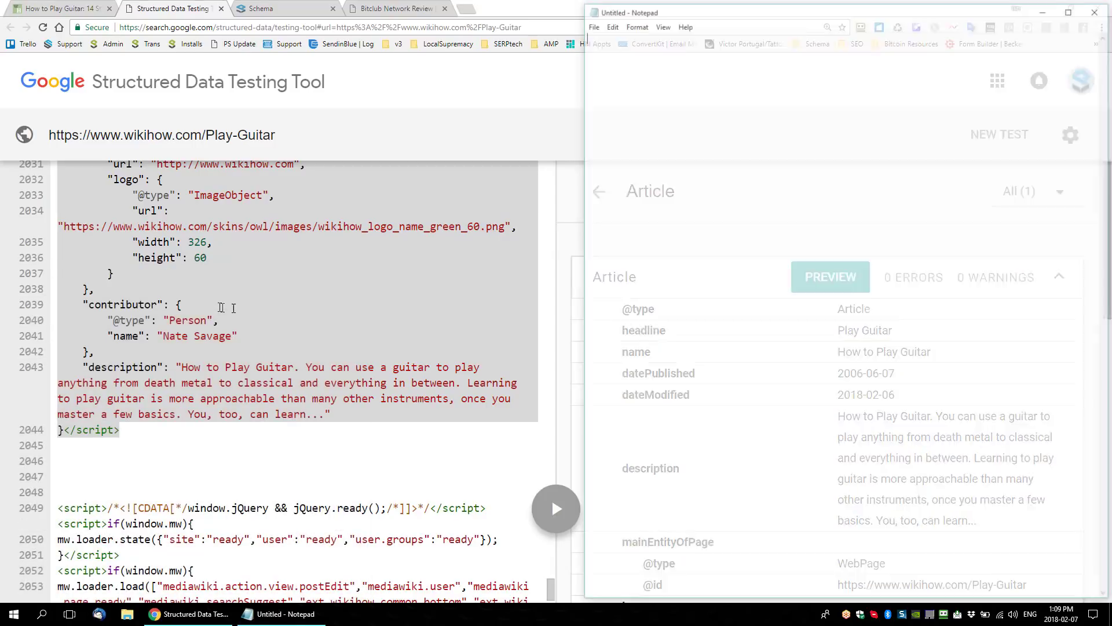
pyautogui.hotkey('ctrl', 'v')
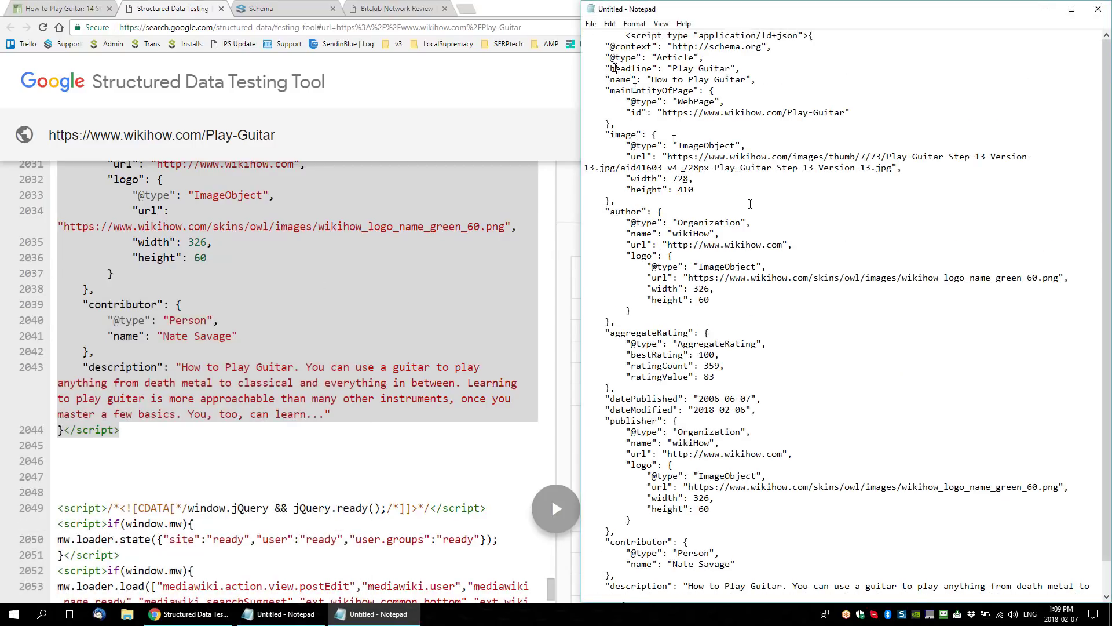
pyautogui.moveTo(625, 36); pyautogui.dragTo(488, 33)
pyautogui.press('BackSpace')
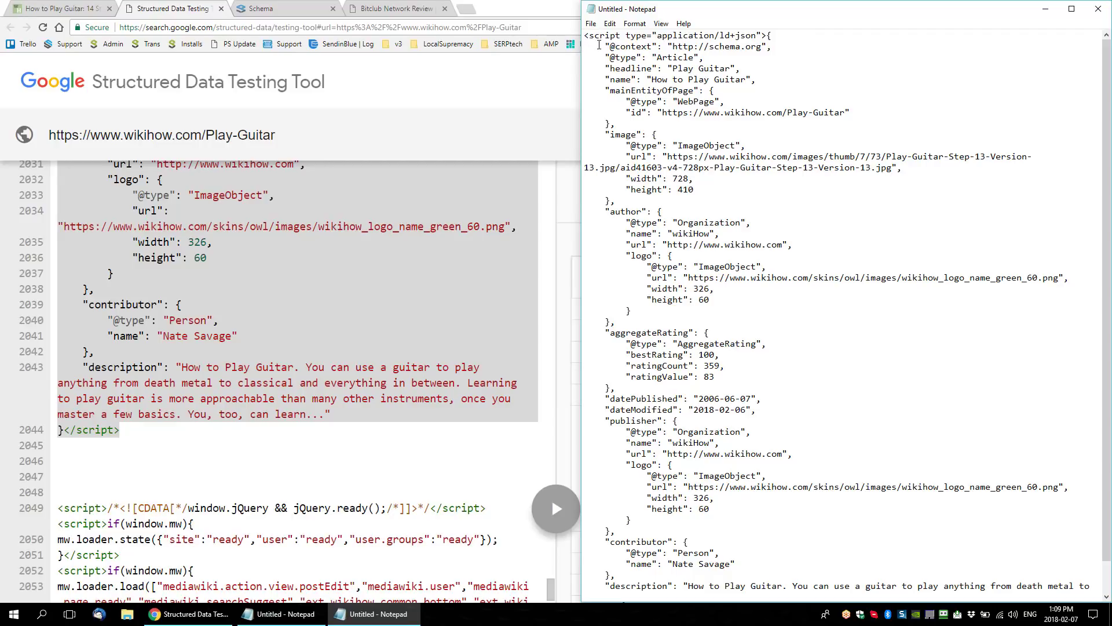
# - Add the heading "ACTUAL URL SCHEMA" above the pasted page script, separated by a blank line
pyautogui.write('ACTUAL U')
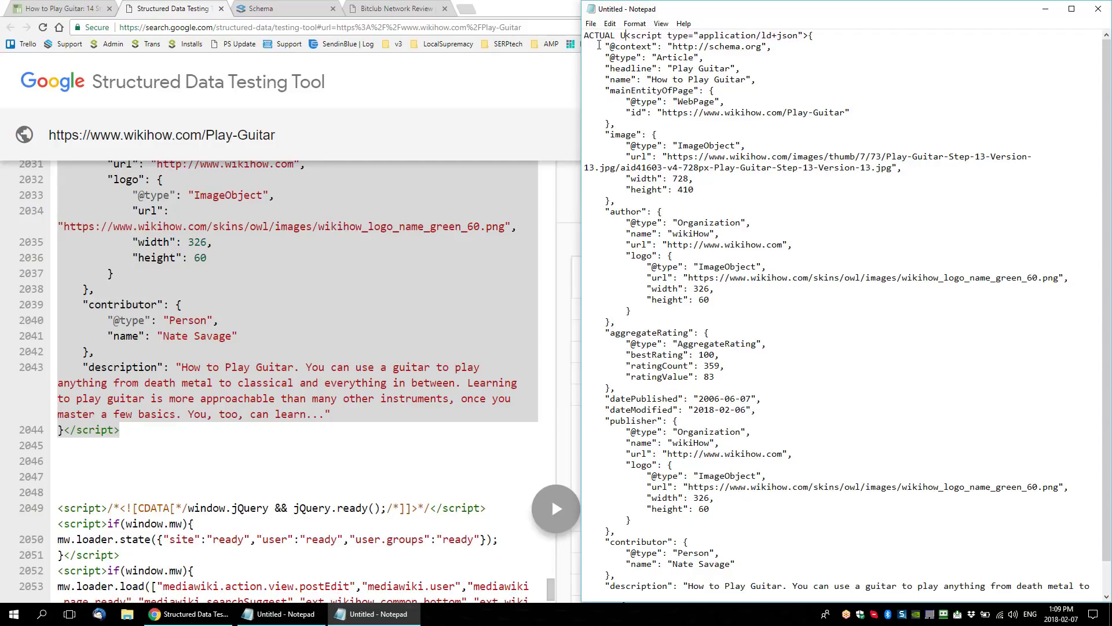
pyautogui.write('RL SCHEMA')
pyautogui.press('Return')
pyautogui.press('Return')
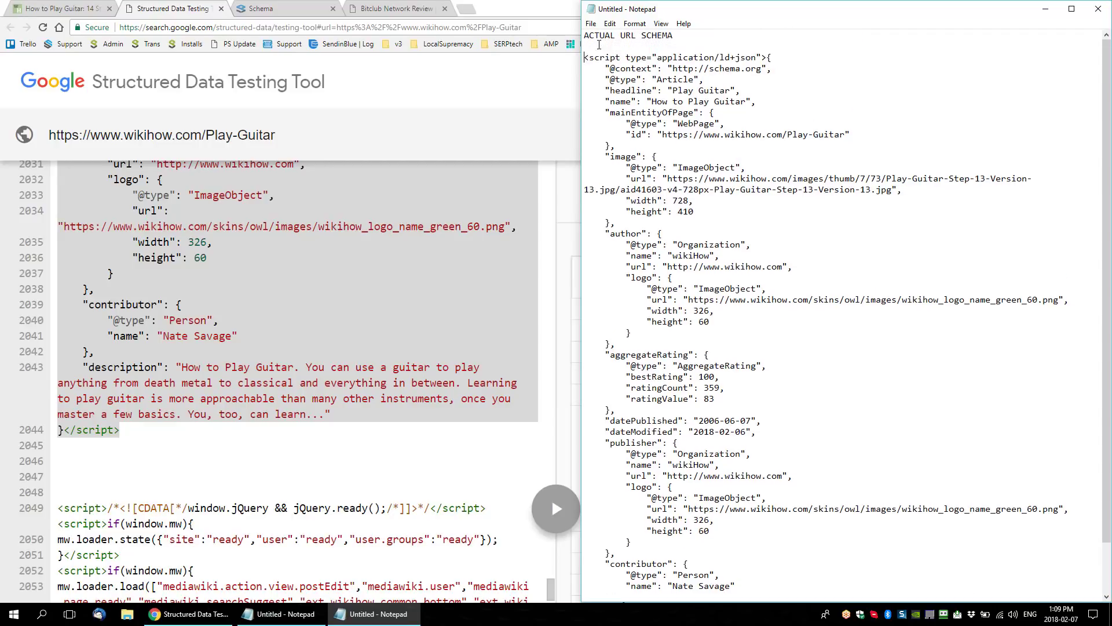
# - Place the two Notepad documents side by side and compare the original and duplicated scripts section by section down to the description
pyautogui.moveTo(765, 14); pyautogui.dragTo(194, 14)
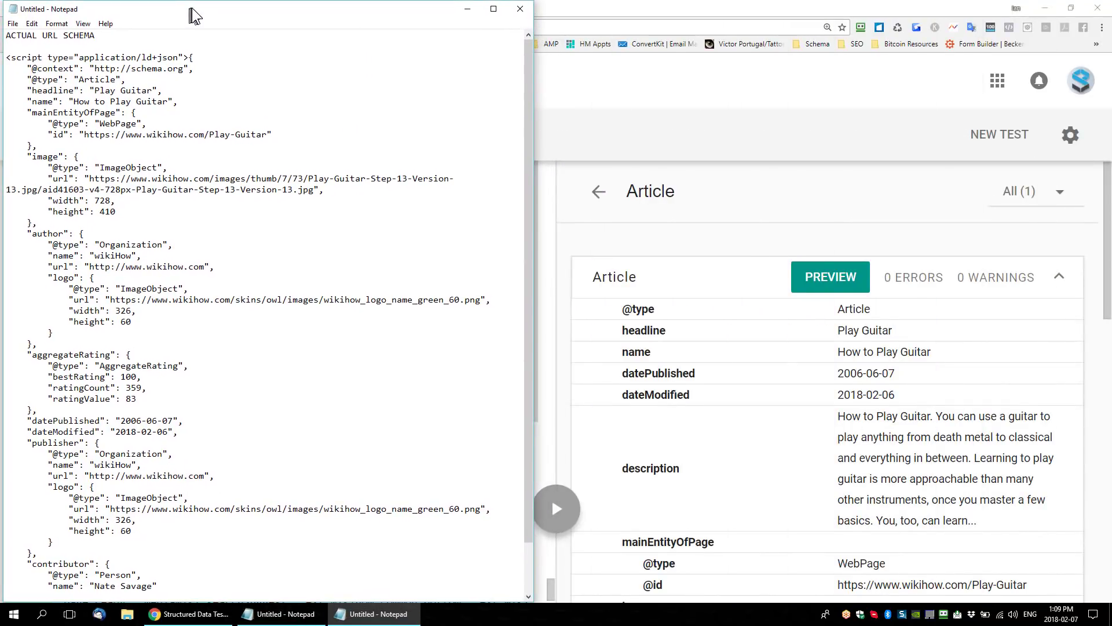
pyautogui.click(282, 614)
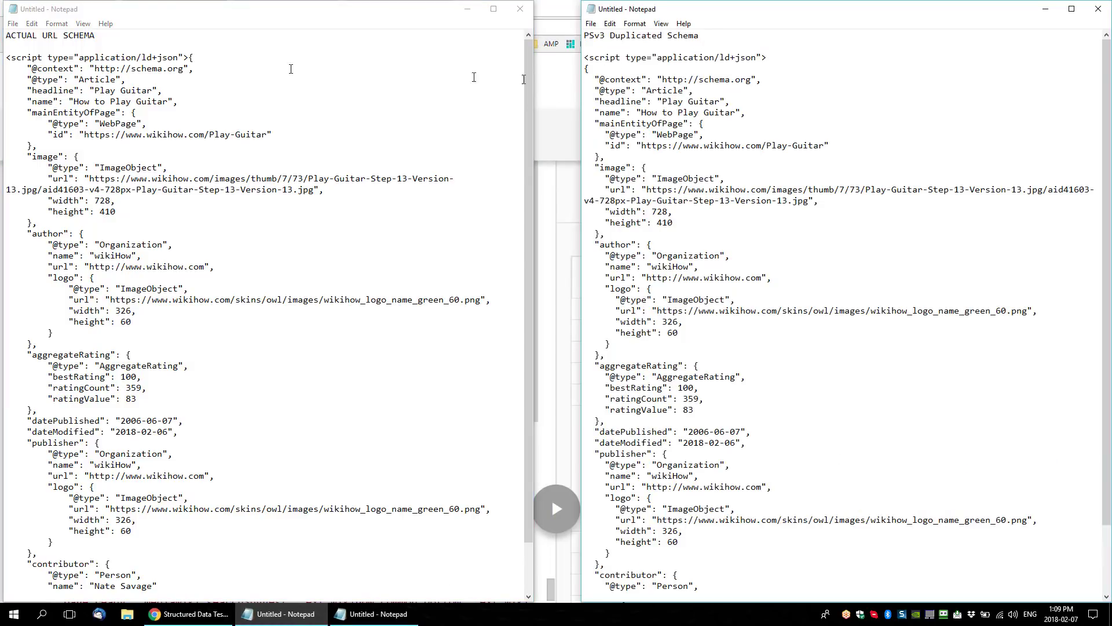
pyautogui.moveTo(16, 57); pyautogui.dragTo(178, 57)
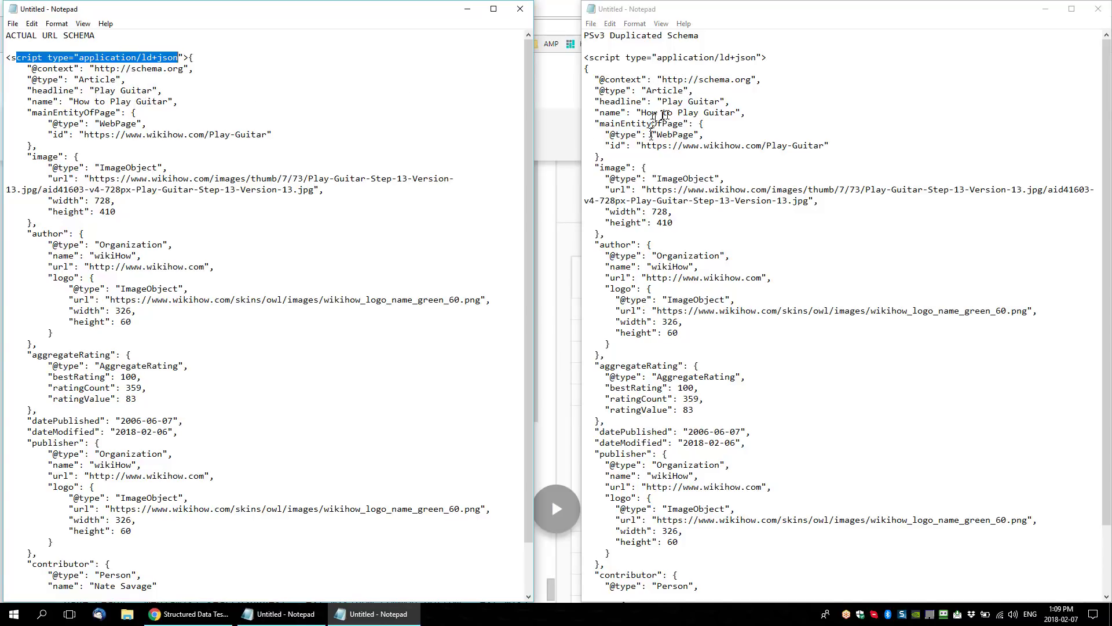
pyautogui.moveTo(704, 124); pyautogui.dragTo(585, 124)
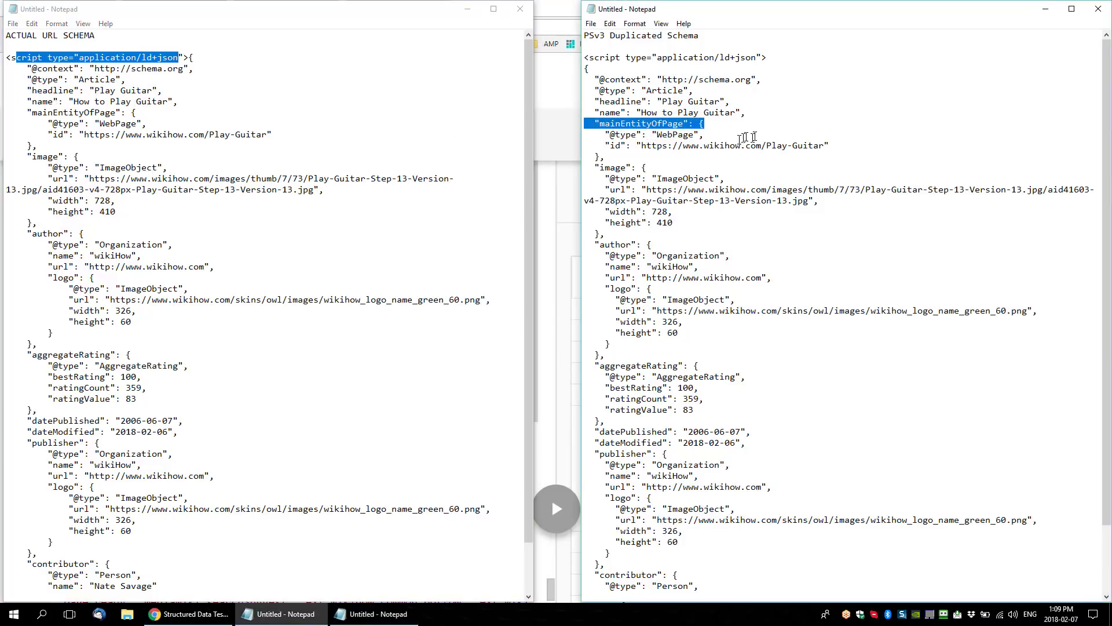
pyautogui.moveTo(741, 145); pyautogui.dragTo(813, 148)
pyautogui.moveTo(89, 123); pyautogui.dragTo(39, 146)
pyautogui.moveTo(594, 179); pyautogui.dragTo(690, 228)
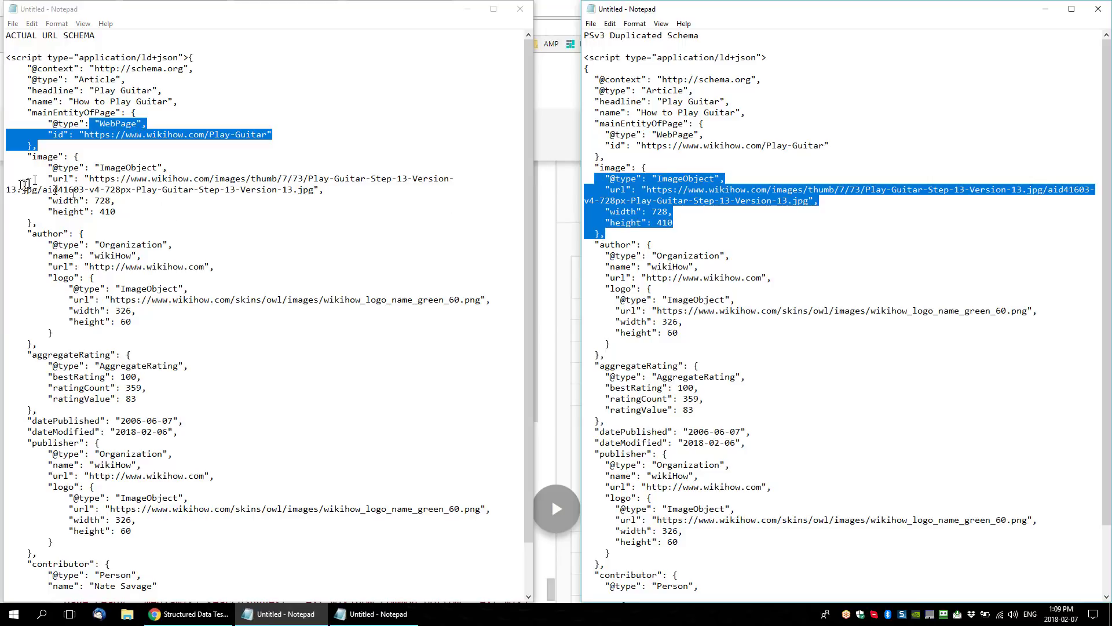
pyautogui.moveTo(44, 168); pyautogui.dragTo(141, 221)
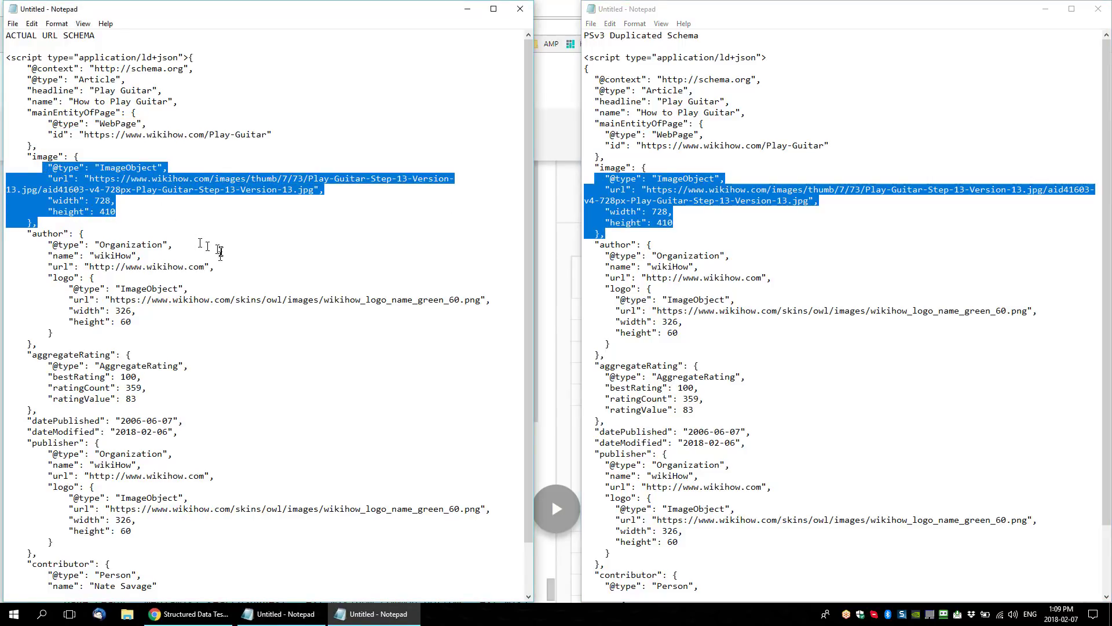
pyautogui.scroll(-1, 220, 250)
pyautogui.scroll(-3, 798, 342)
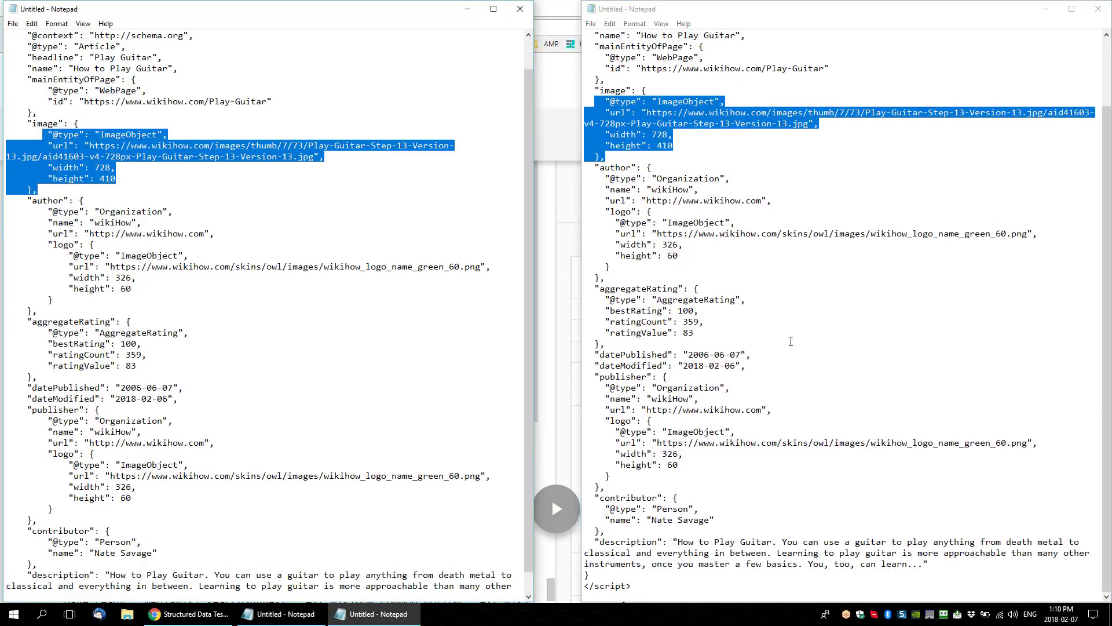
pyautogui.scroll(-1, 373, 297)
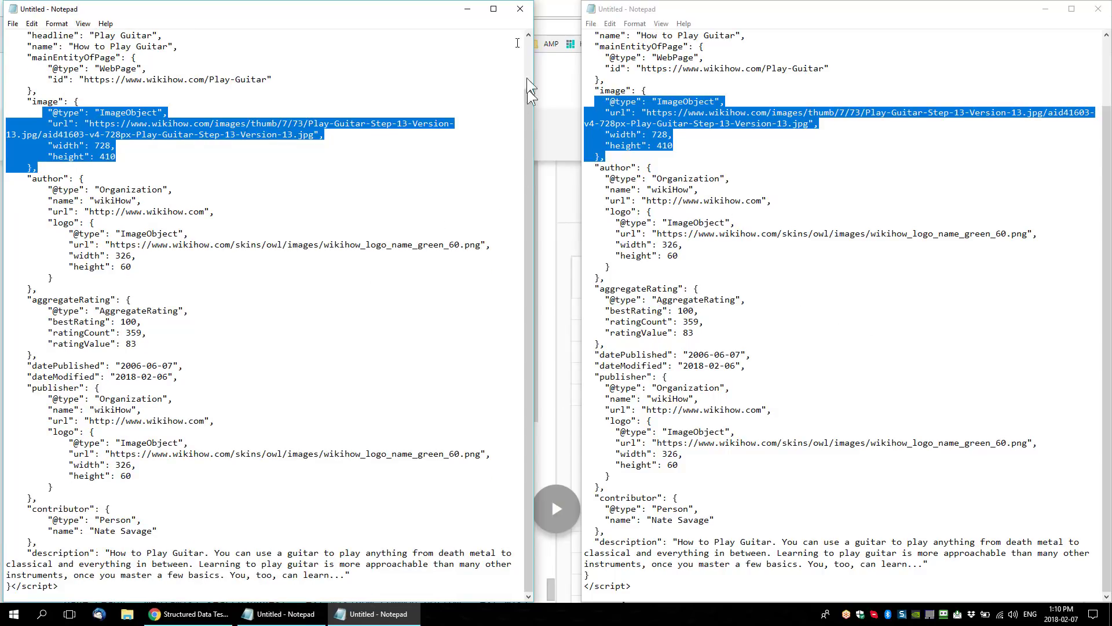
# - Close both Notepad documents without saving them
pyautogui.click(520, 8)
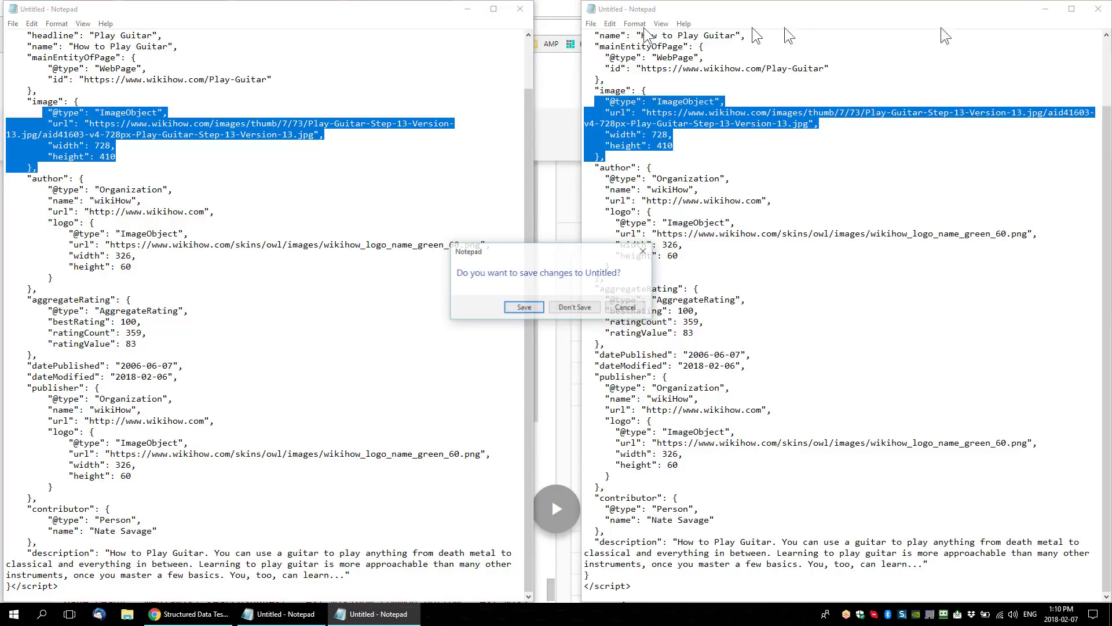
pyautogui.click(573, 308)
pyautogui.click(1098, 9)
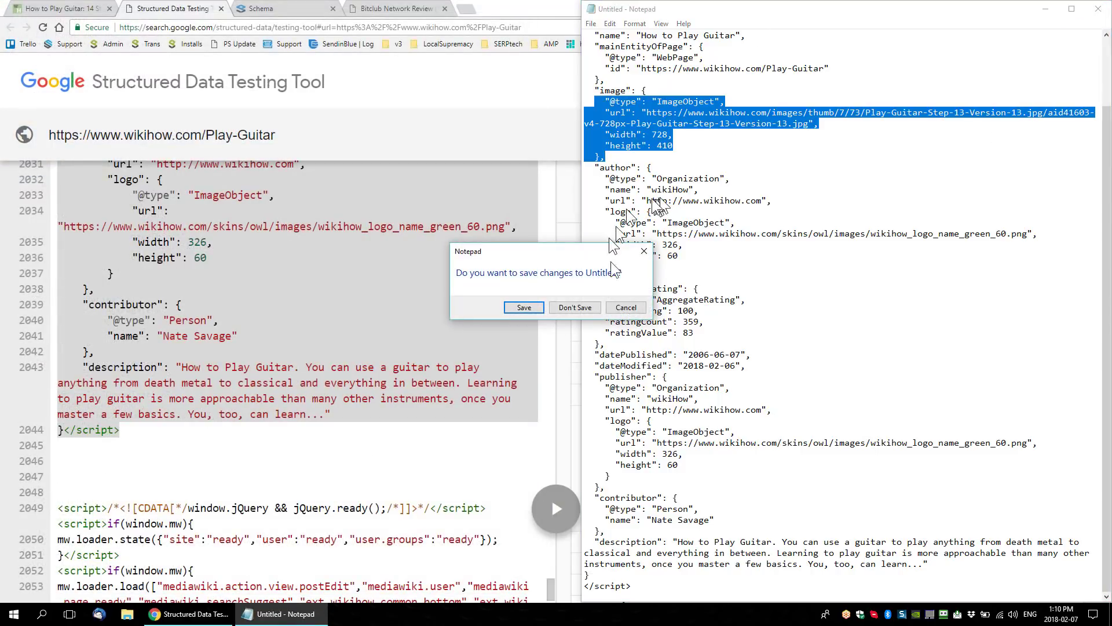
pyautogui.click(575, 308)
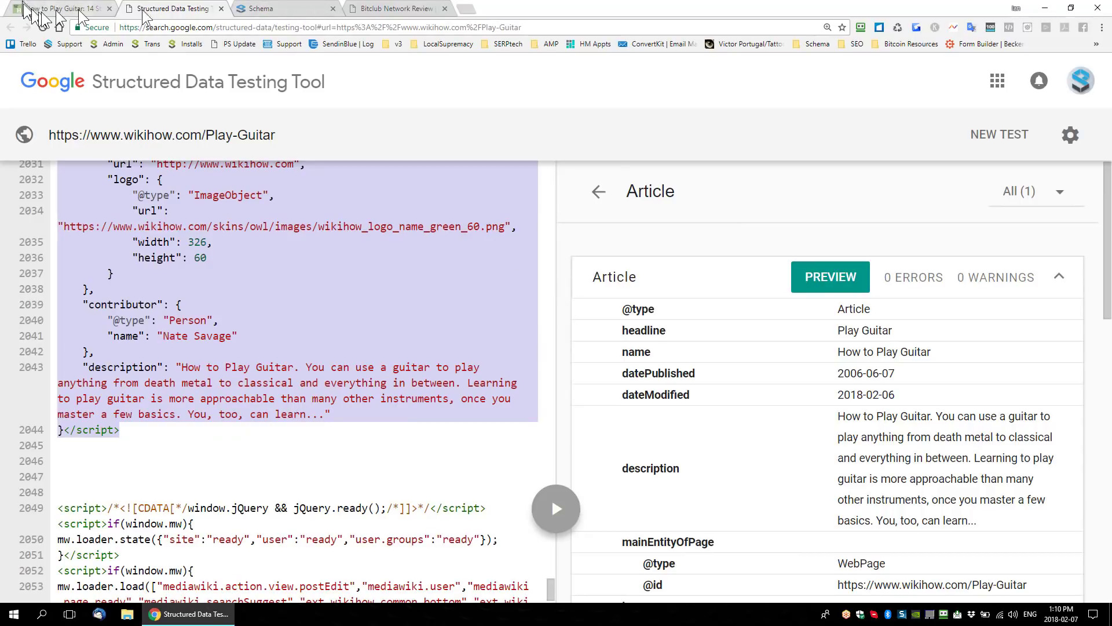
# - Return to the Schema Editor, dismiss the rendered schema and reload the GuitarLearning Article schema with all its properties
pyautogui.click(269, 9)
pyautogui.click(796, 255)
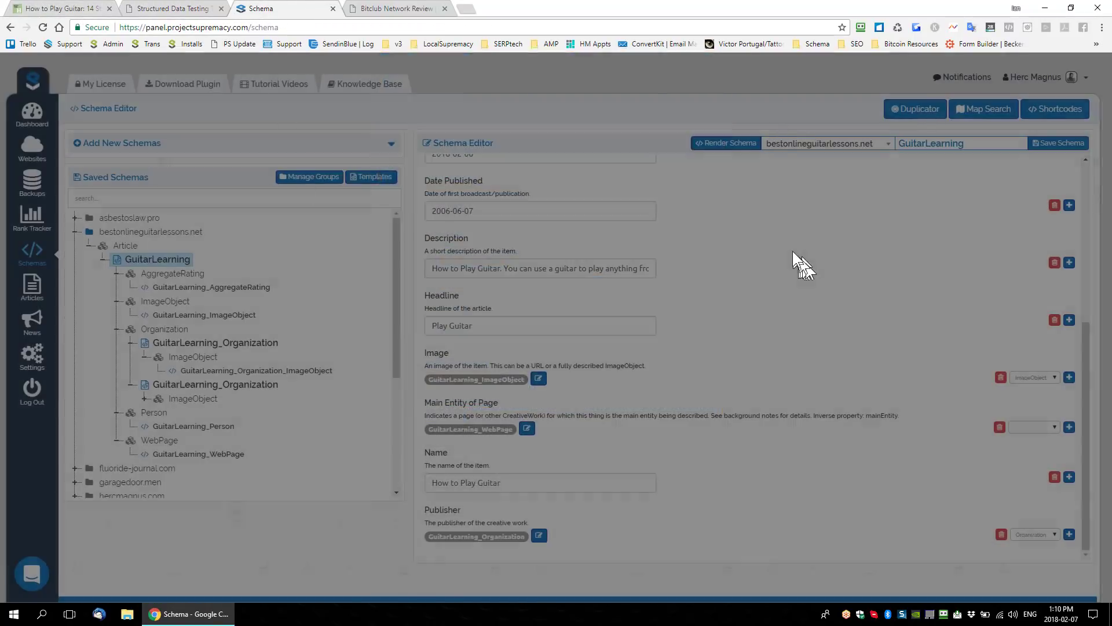
pyautogui.scroll(4, 763, 308)
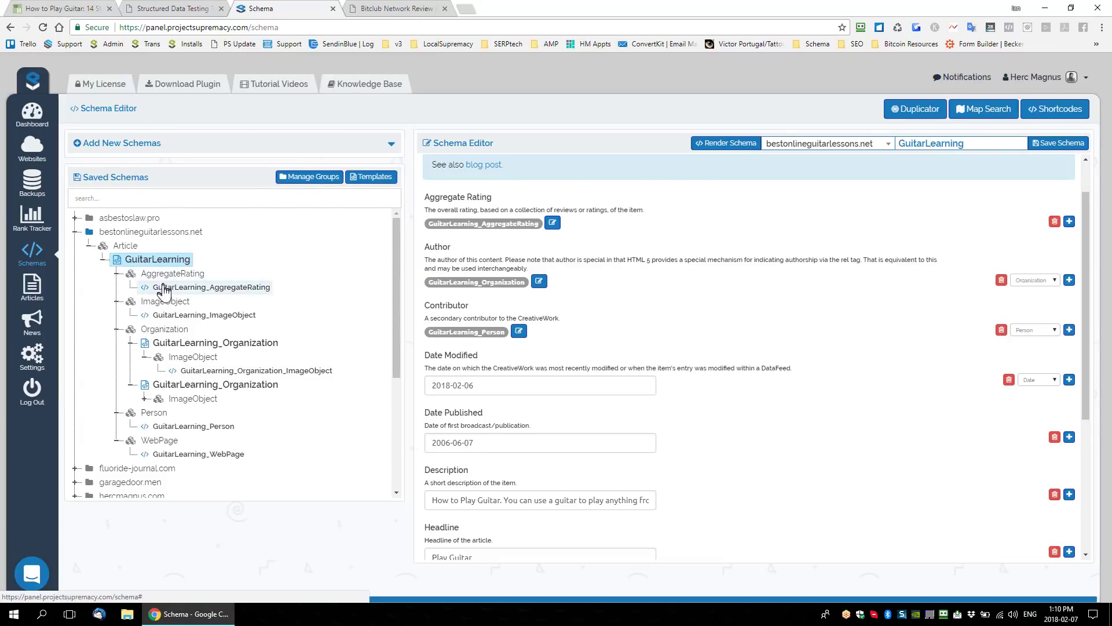
pyautogui.click(145, 262)
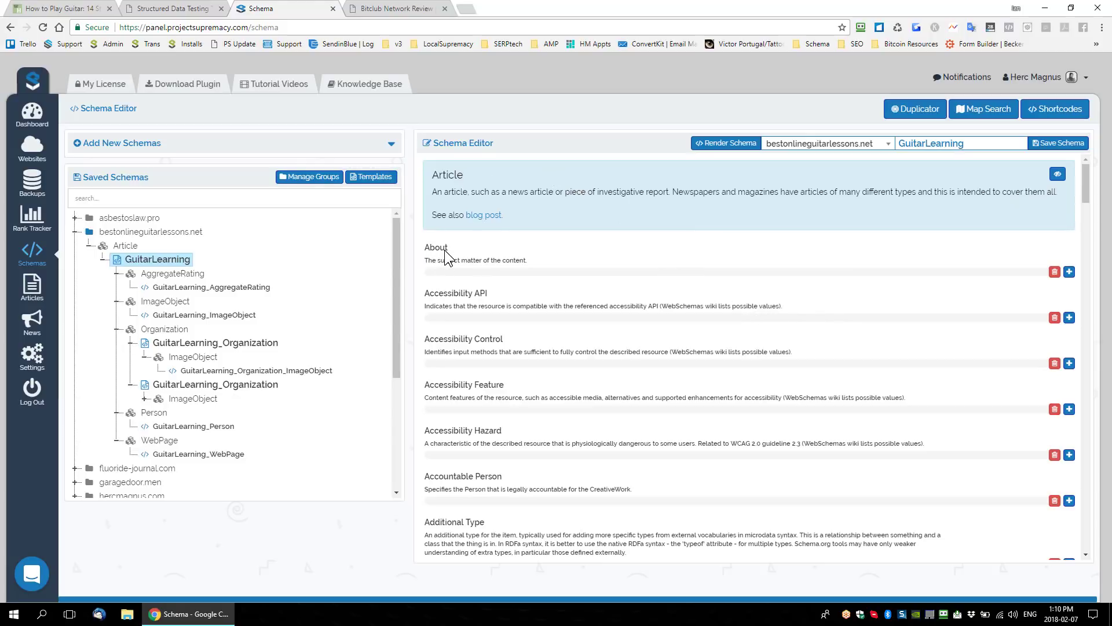
# - Hide the empty properties of the GuitarLearning Article schema and review the filled-in ones from Aggregate Rating to Publisher
pyautogui.scroll(-3, 494, 315)
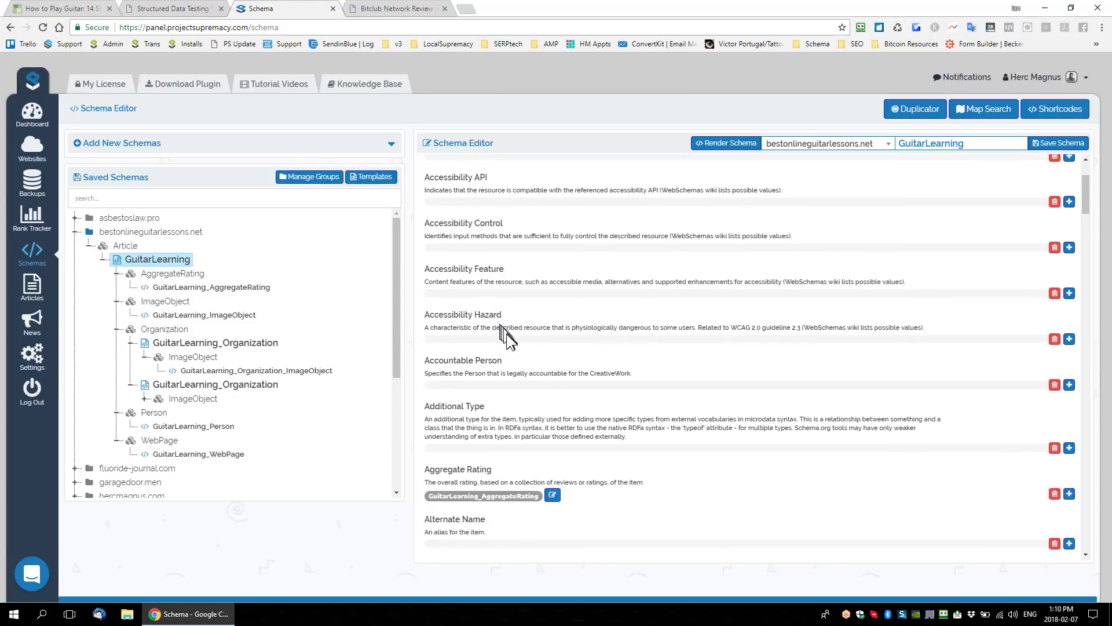
pyautogui.scroll(3, 507, 335)
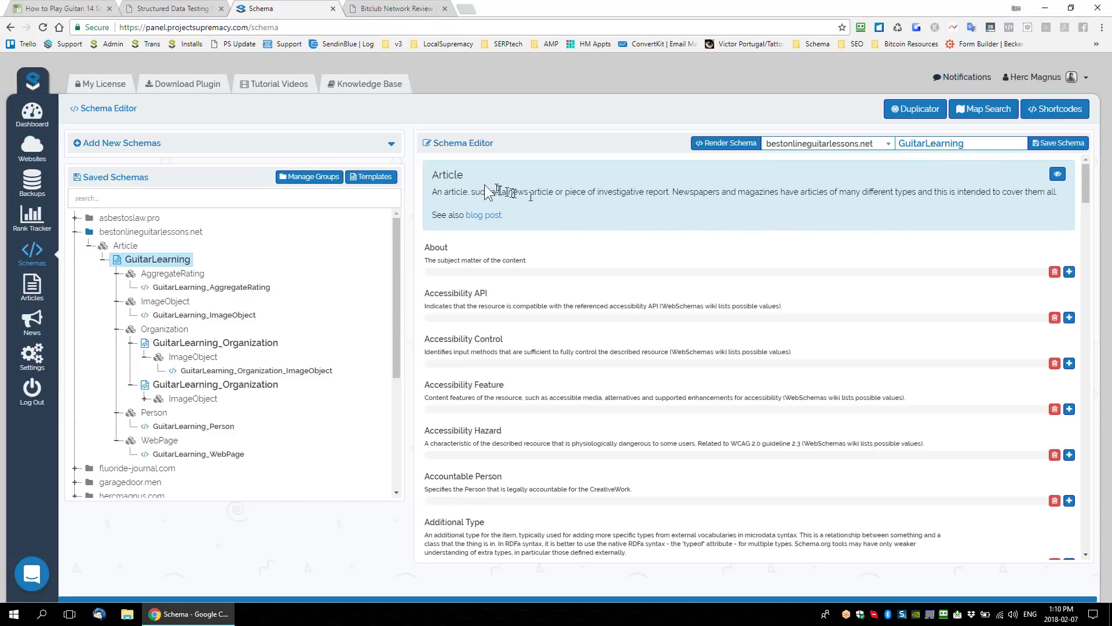
pyautogui.click(1058, 177)
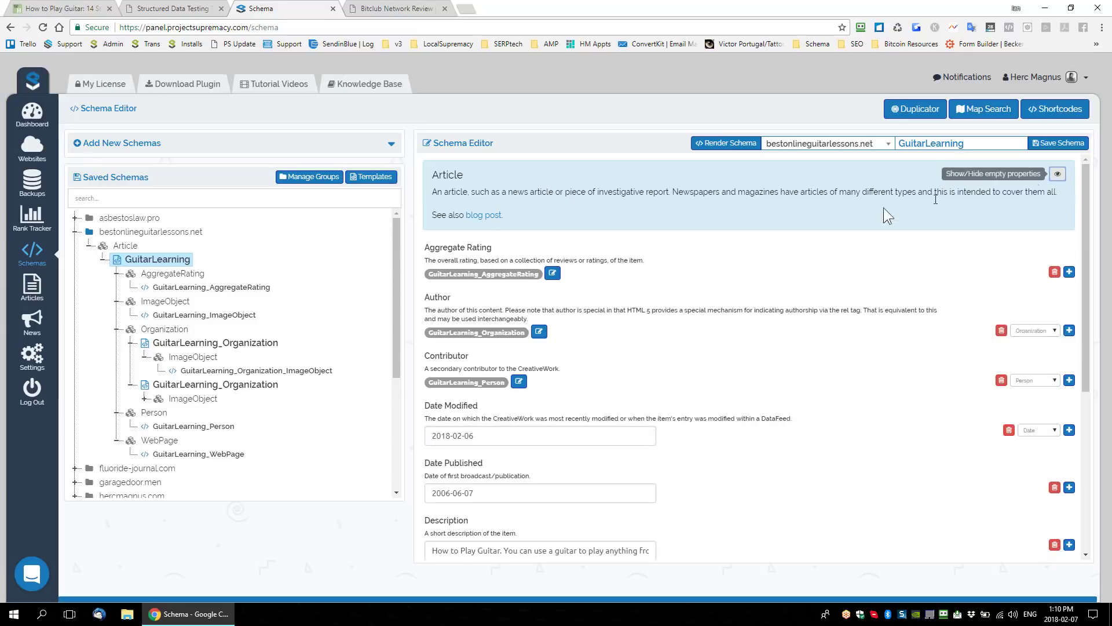
pyautogui.scroll(-2, 716, 307)
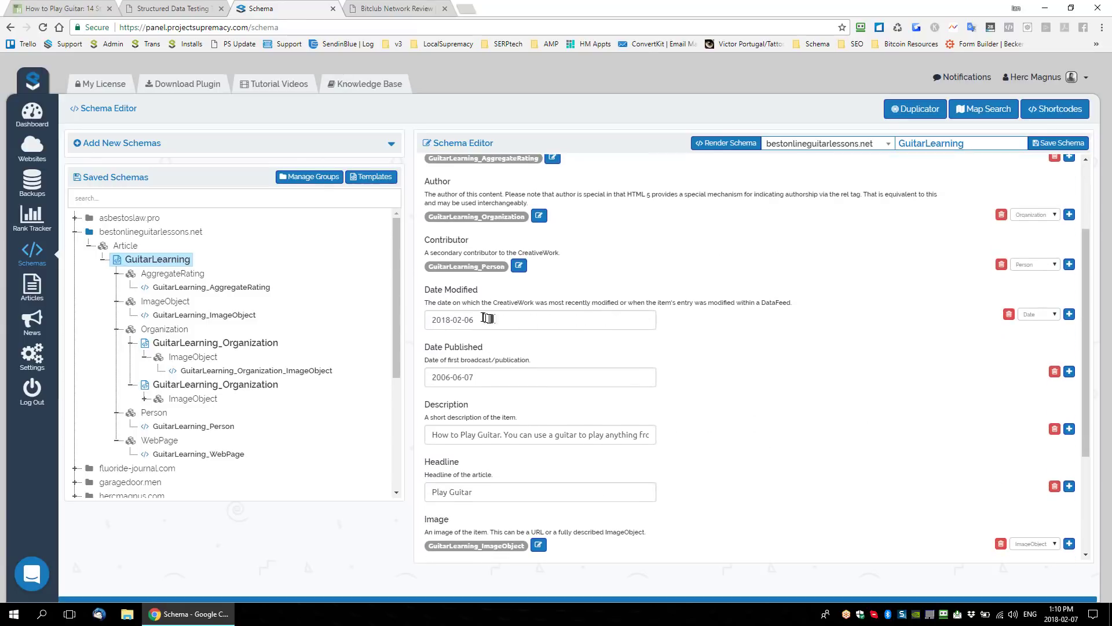
pyautogui.moveTo(433, 320); pyautogui.dragTo(502, 332)
pyautogui.moveTo(483, 373); pyautogui.dragTo(436, 377)
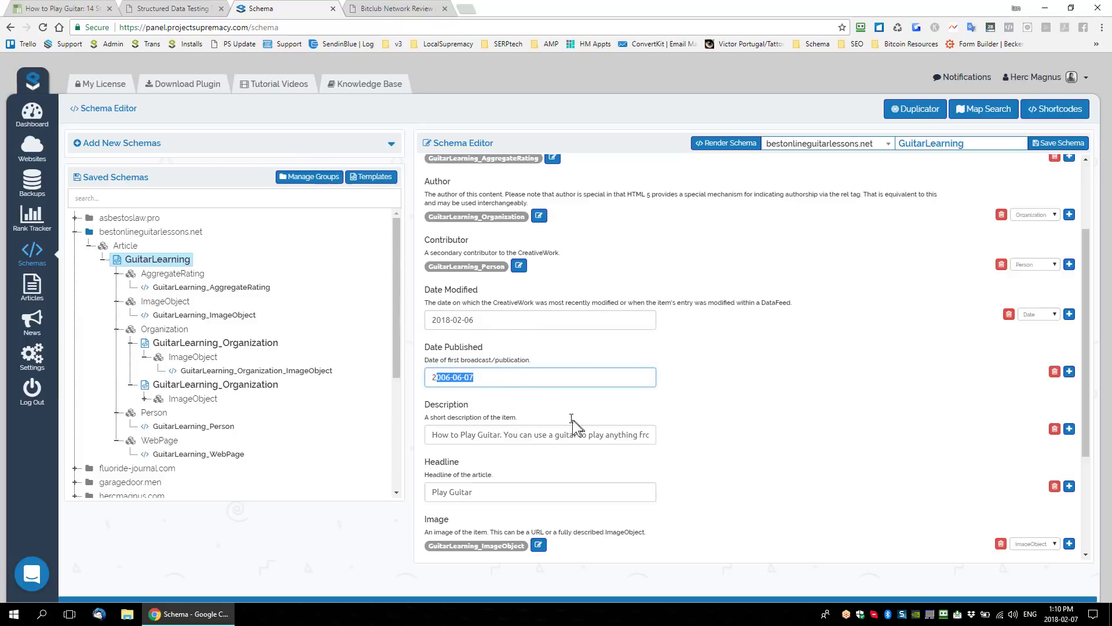
pyautogui.scroll(-2, 501, 346)
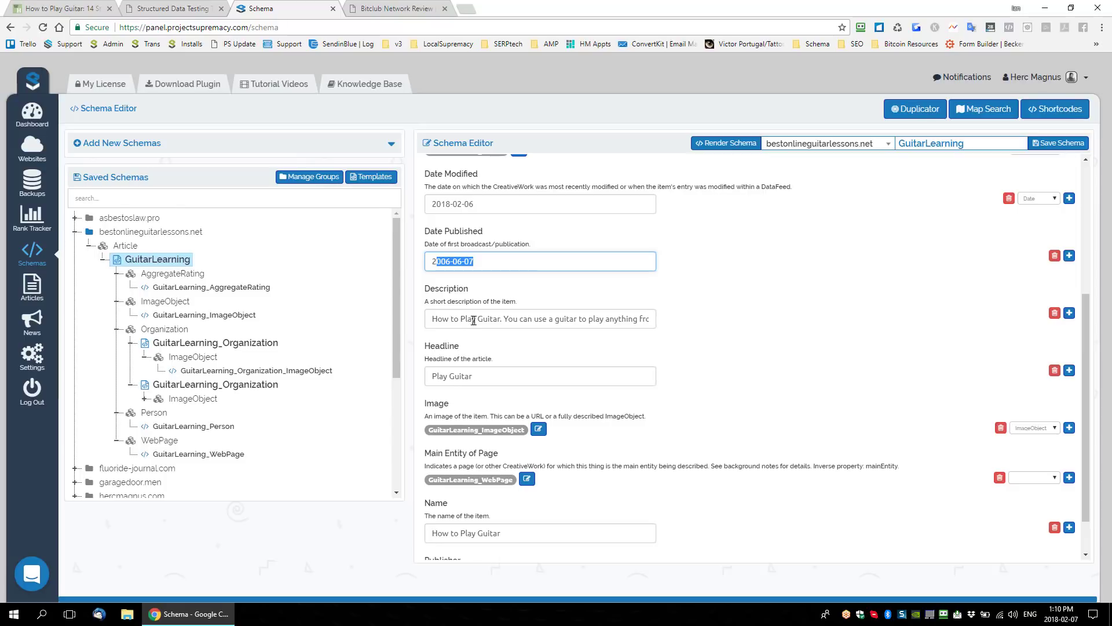
pyautogui.scroll(-1, 635, 353)
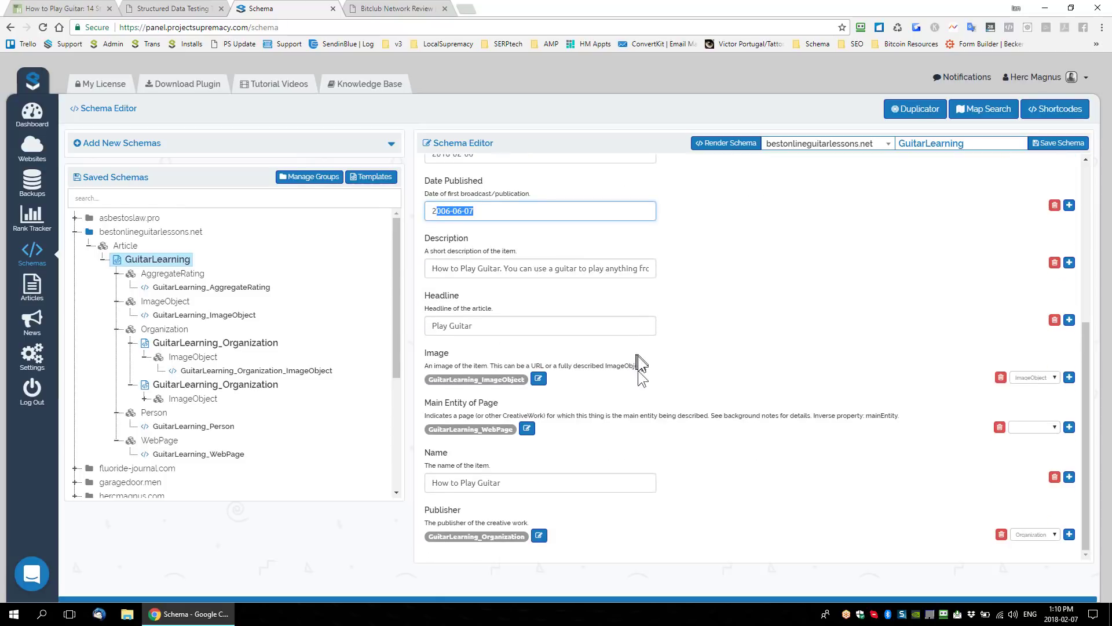
pyautogui.scroll(2, 686, 439)
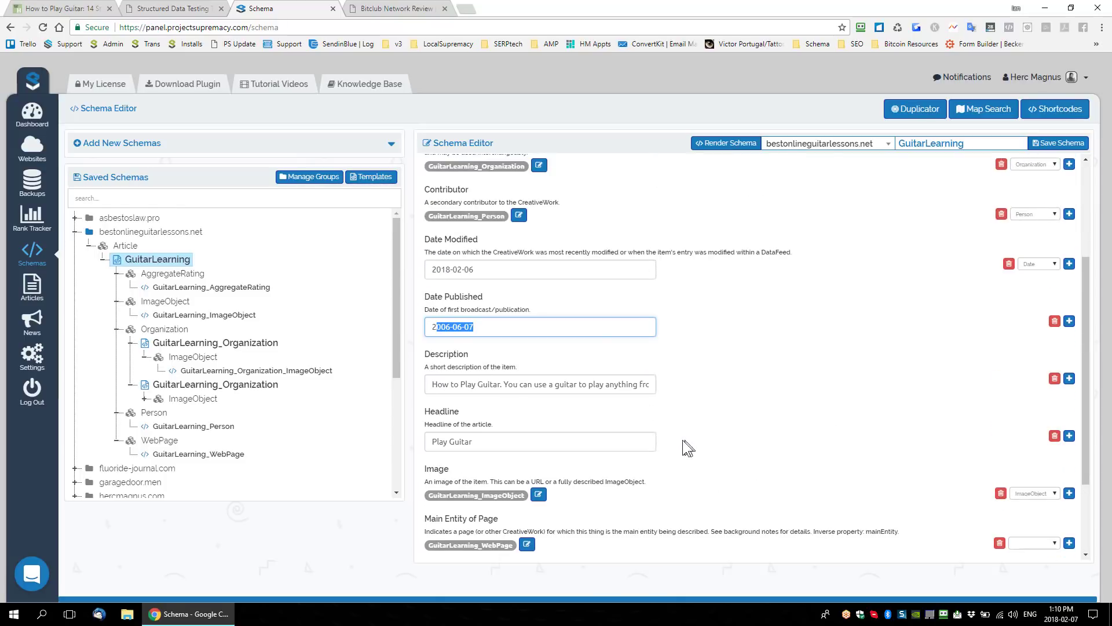
pyautogui.tripleClick(483, 269)
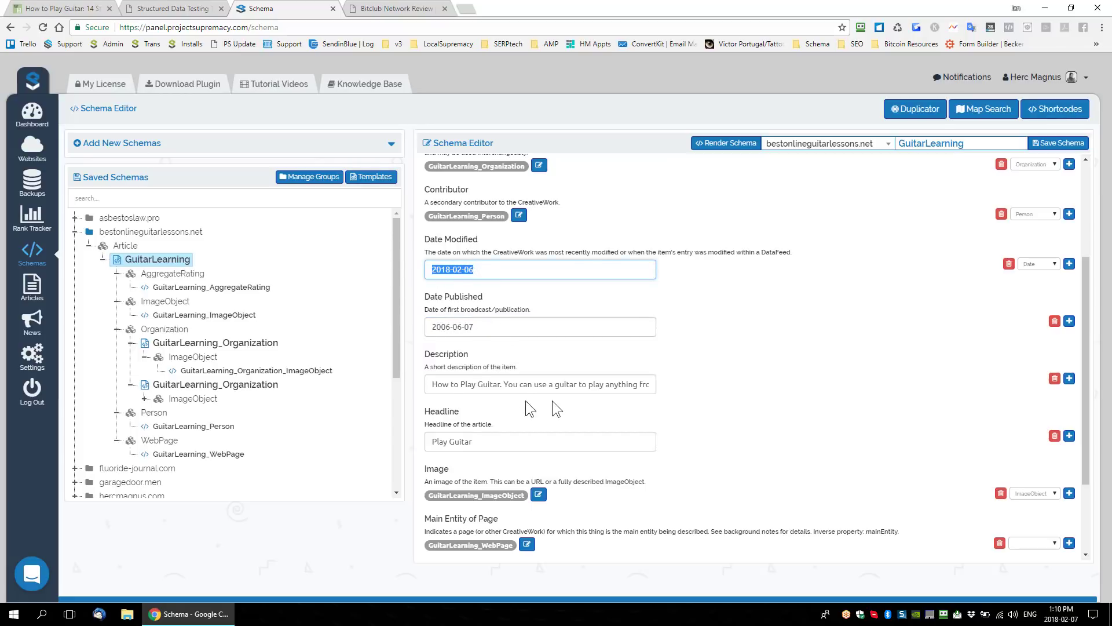
pyautogui.scroll(-2, 555, 409)
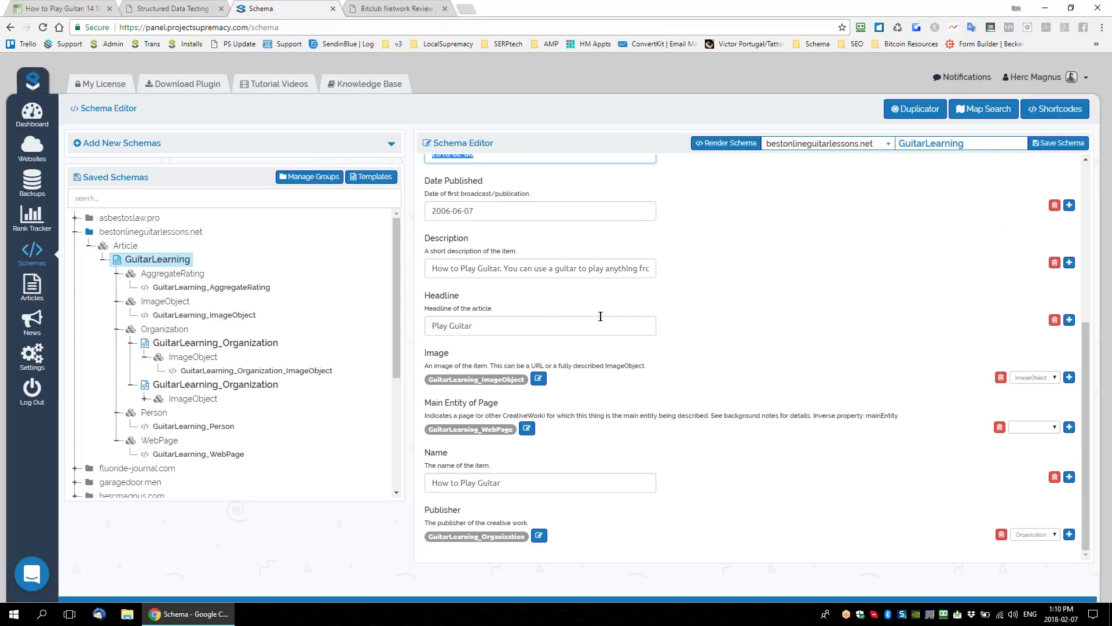
# - Review the filled-in properties of GuitarLearning_AggregateRating and GuitarLearning_ImageObject with empty properties hidden, including the full image URL
pyautogui.click(180, 288)
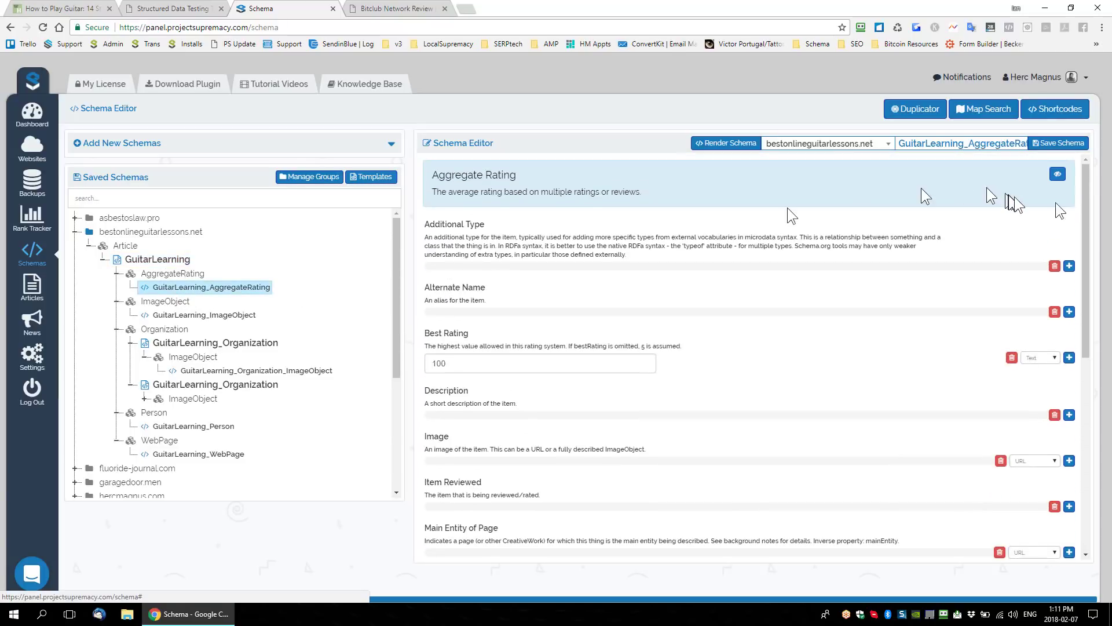
pyautogui.click(1057, 174)
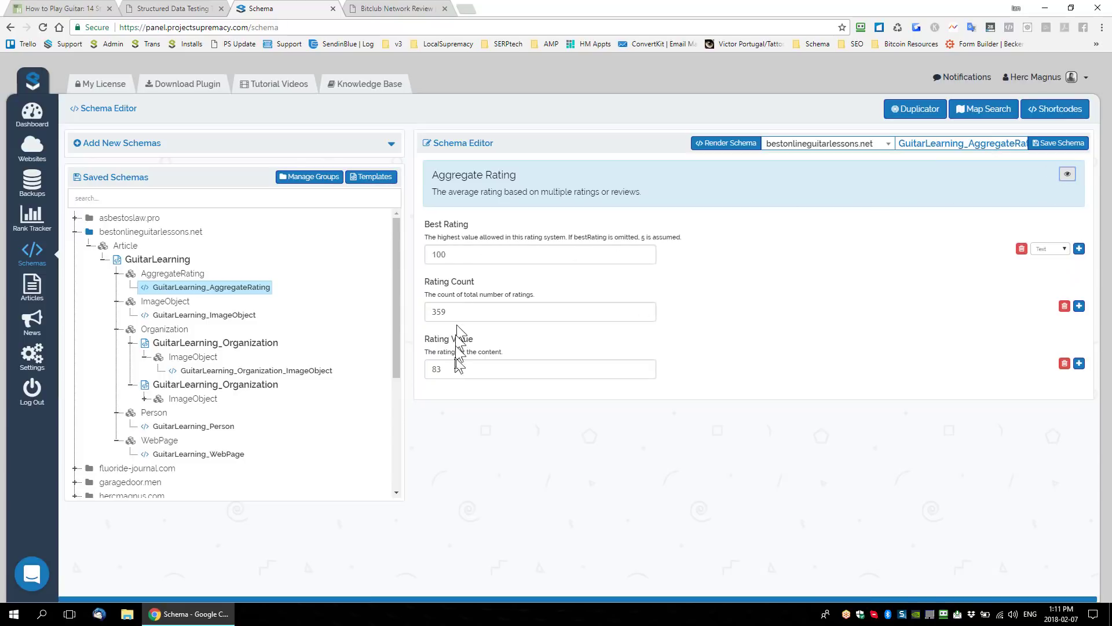
pyautogui.click(172, 315)
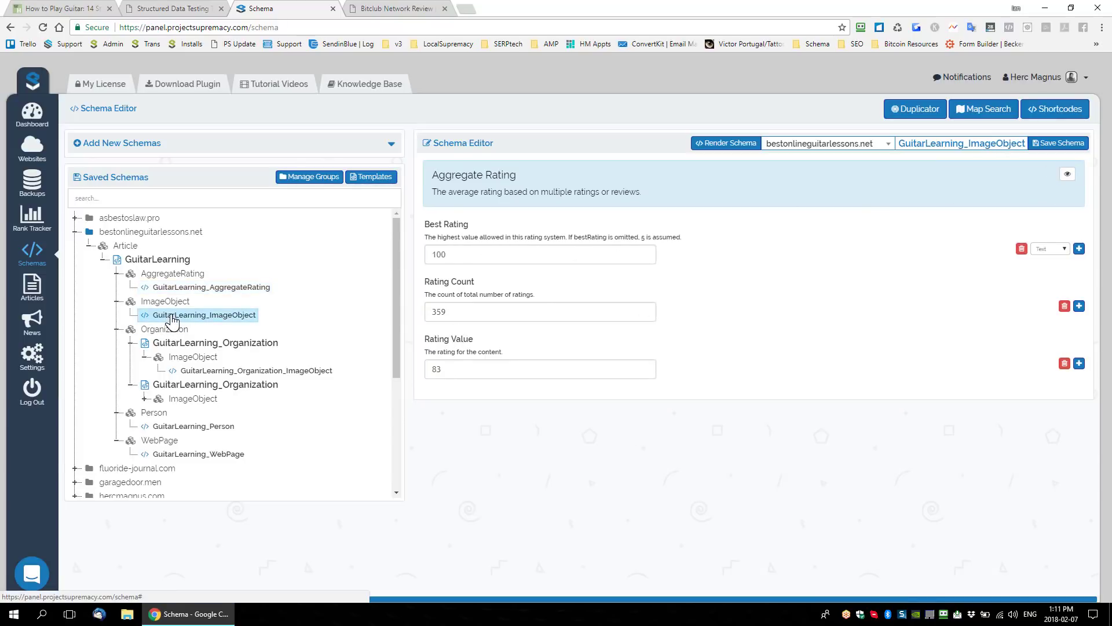
pyautogui.click(1063, 175)
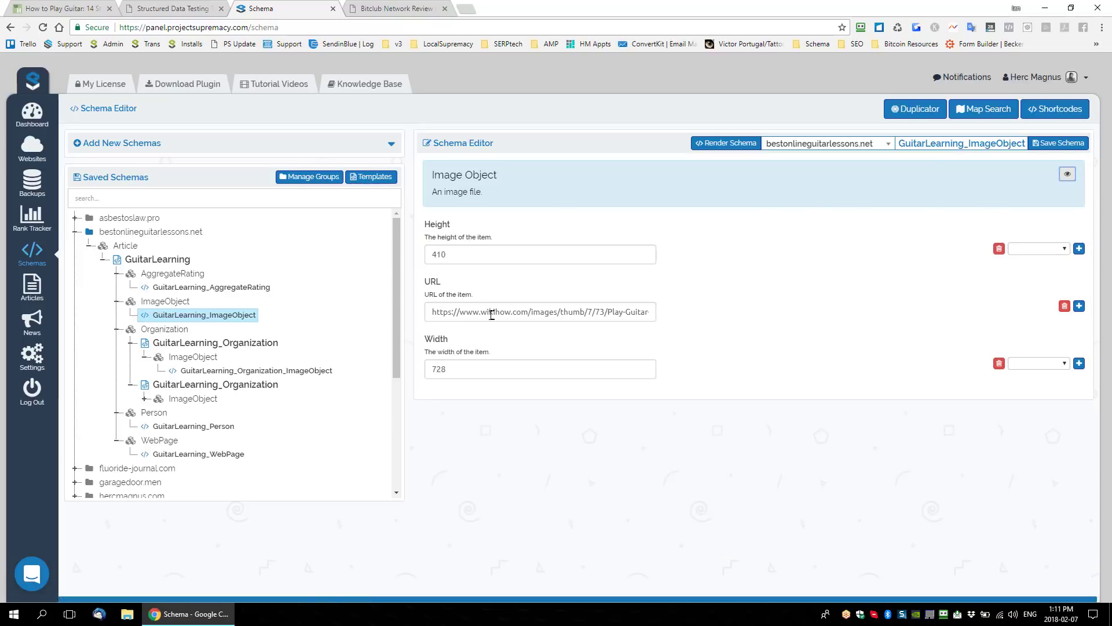
pyautogui.moveTo(491, 315); pyautogui.dragTo(718, 323)
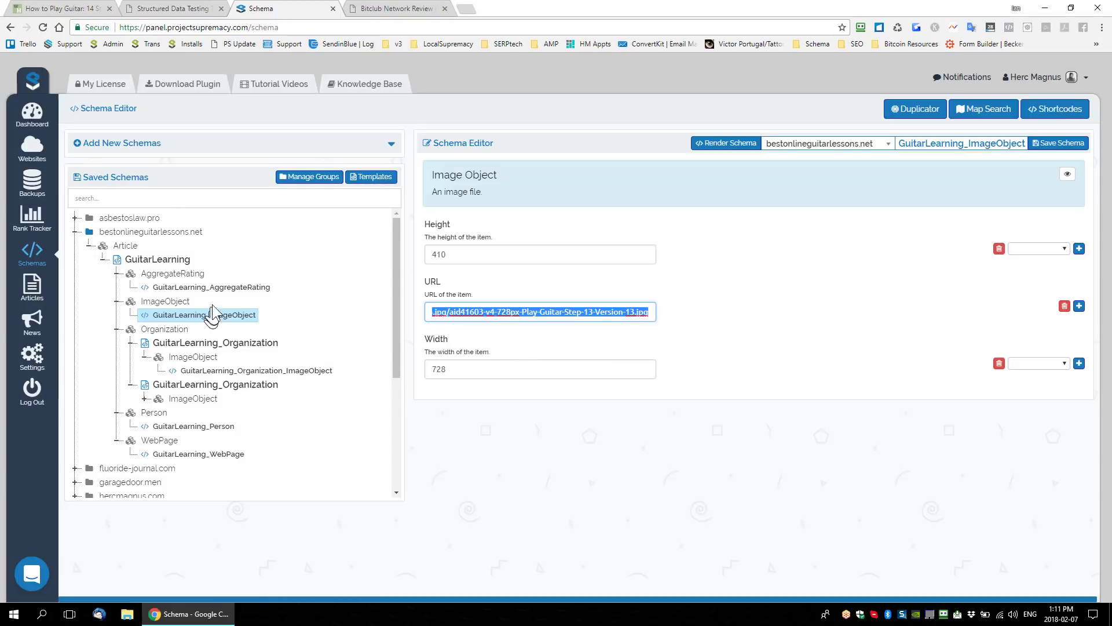
# - Reload the GuitarLearning Article schema with all its properties and look over the unused ones beginning with About
pyautogui.click(155, 260)
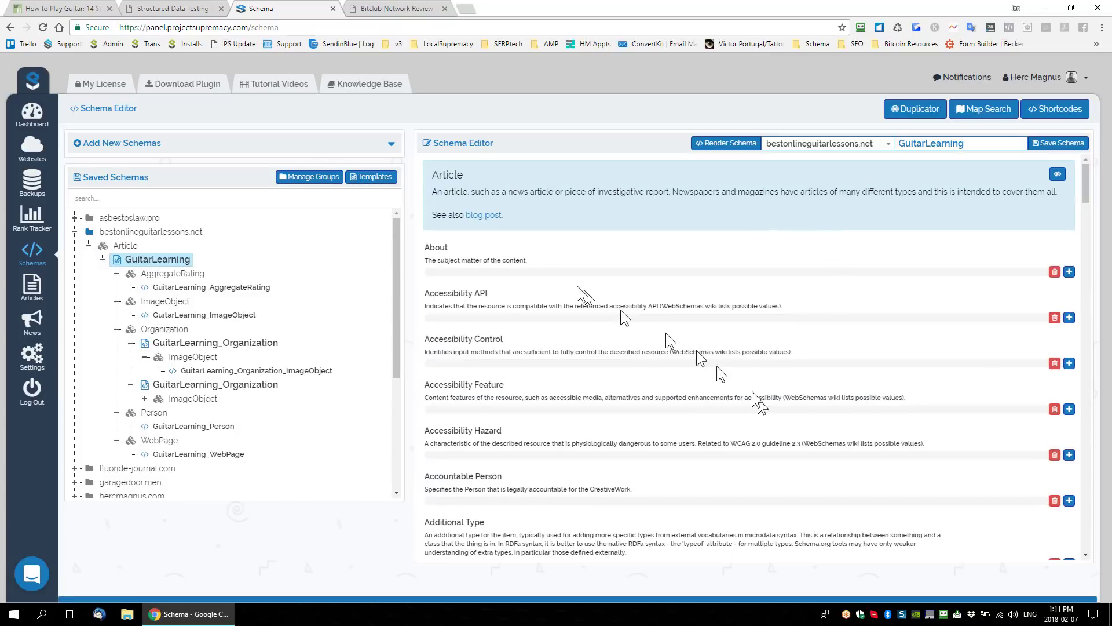
pyautogui.moveTo(430, 247); pyautogui.dragTo(461, 248)
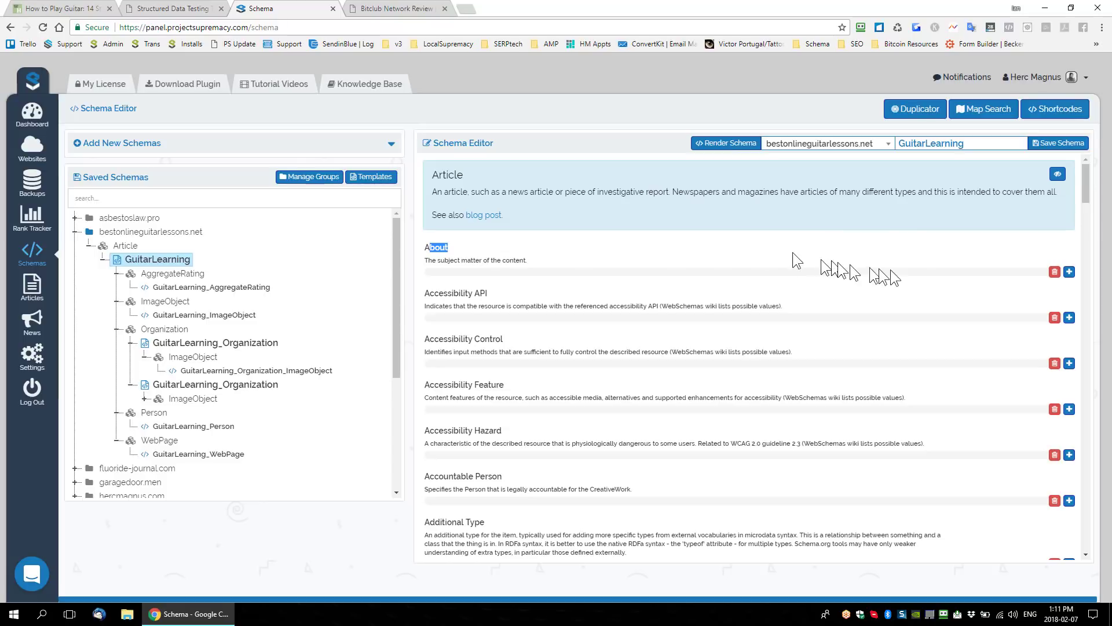
pyautogui.scroll(-4, 623, 315)
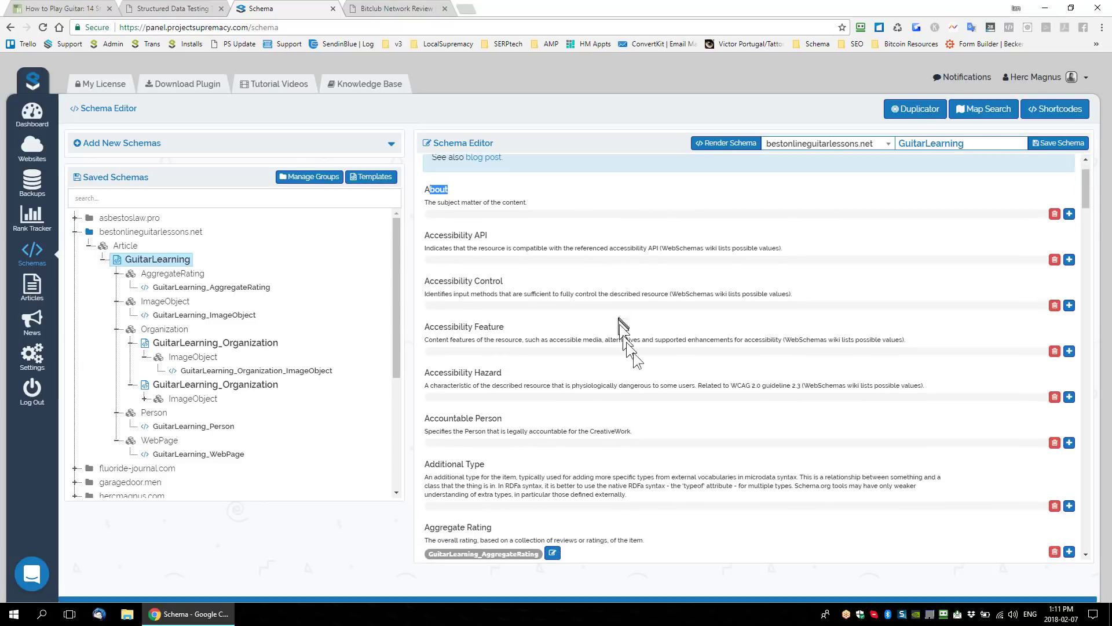
pyautogui.scroll(5, 603, 342)
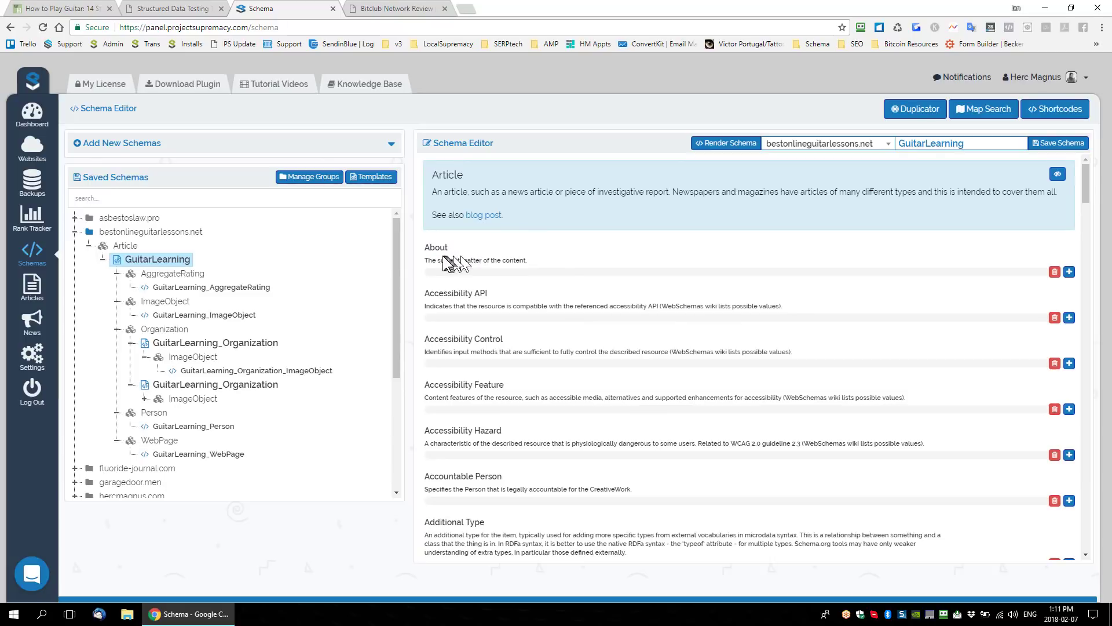
# - Add two Thing entries to the Article's About property and remove both of them again
pyautogui.moveTo(441, 260); pyautogui.dragTo(564, 268)
pyautogui.click(1069, 271)
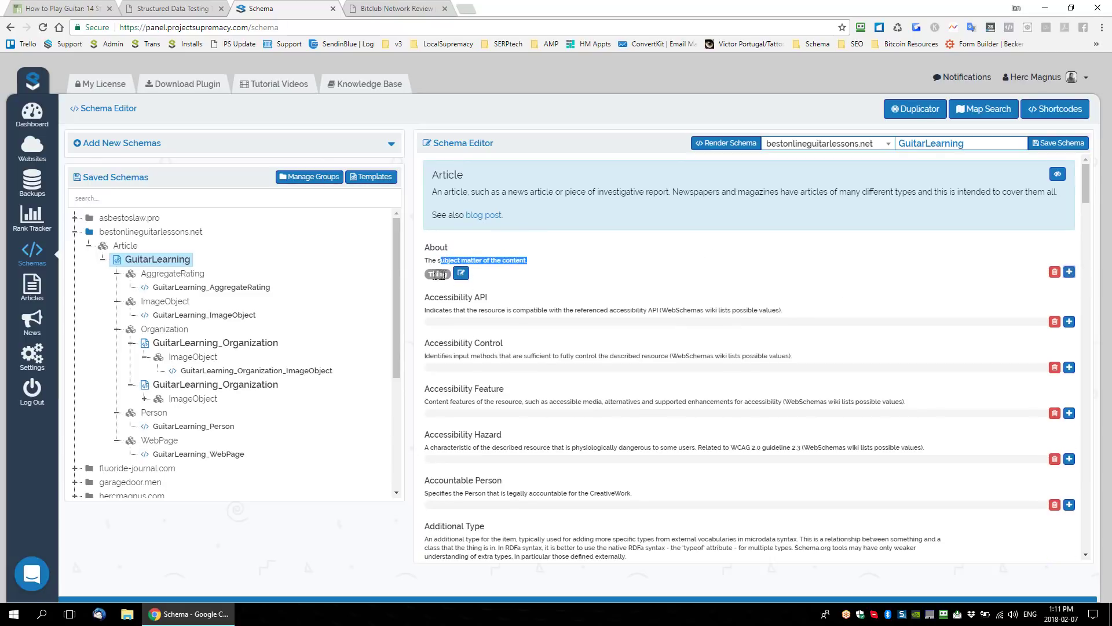
pyautogui.click(1069, 271)
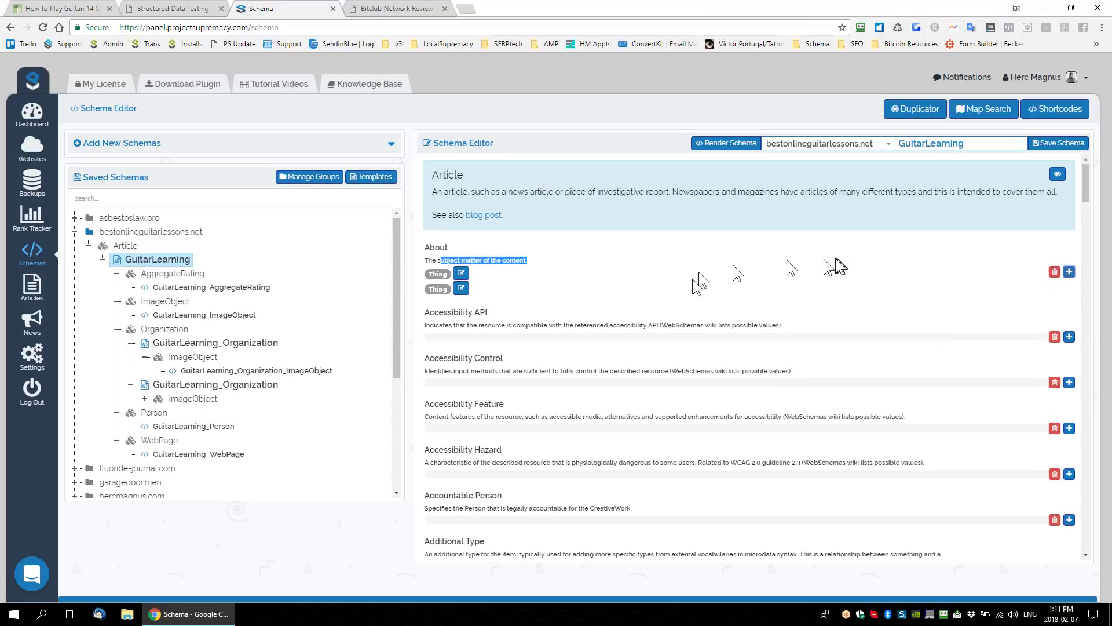
pyautogui.click(1055, 271)
pyautogui.click(1054, 272)
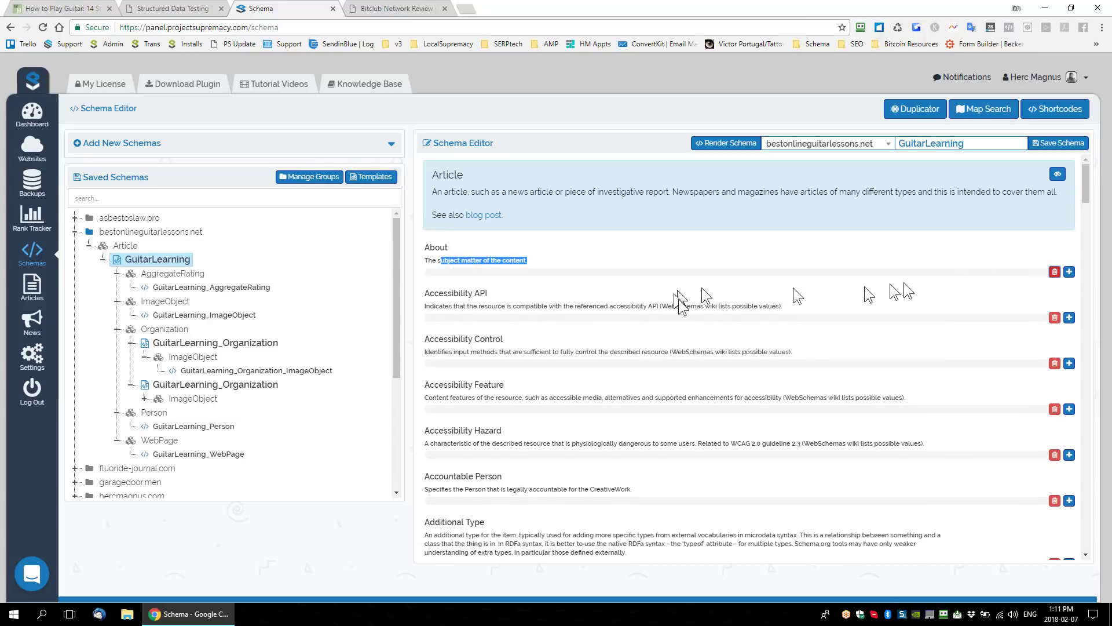
# - Add an Article Body value to the GuitarLearning schema with the text "The entire aritlce body!"
pyautogui.scroll(-5, 680, 301)
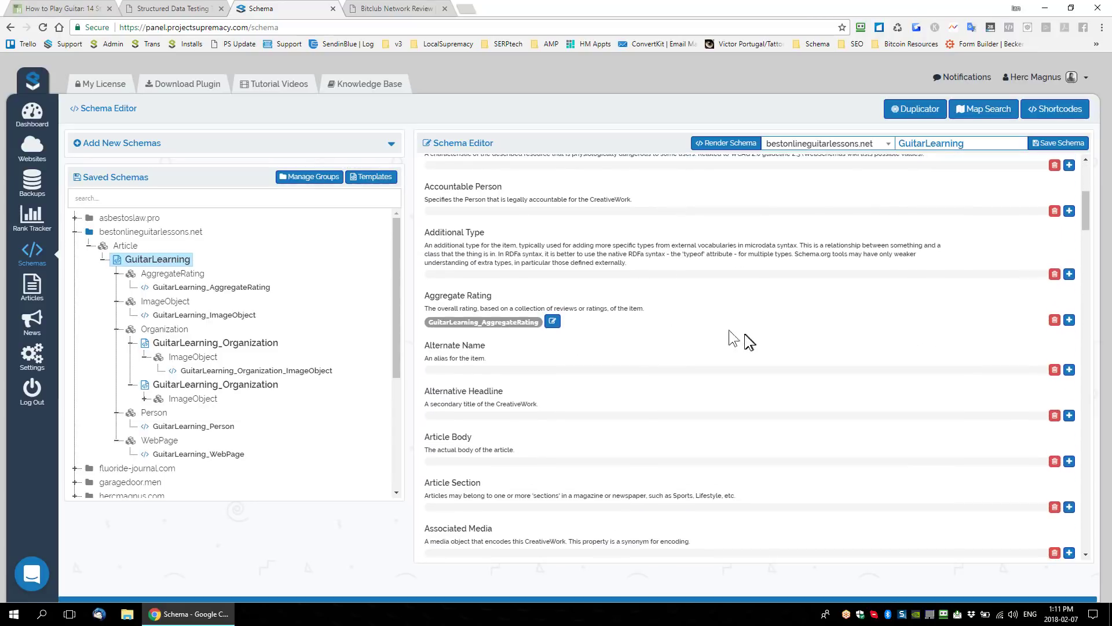
pyautogui.scroll(-1, 745, 350)
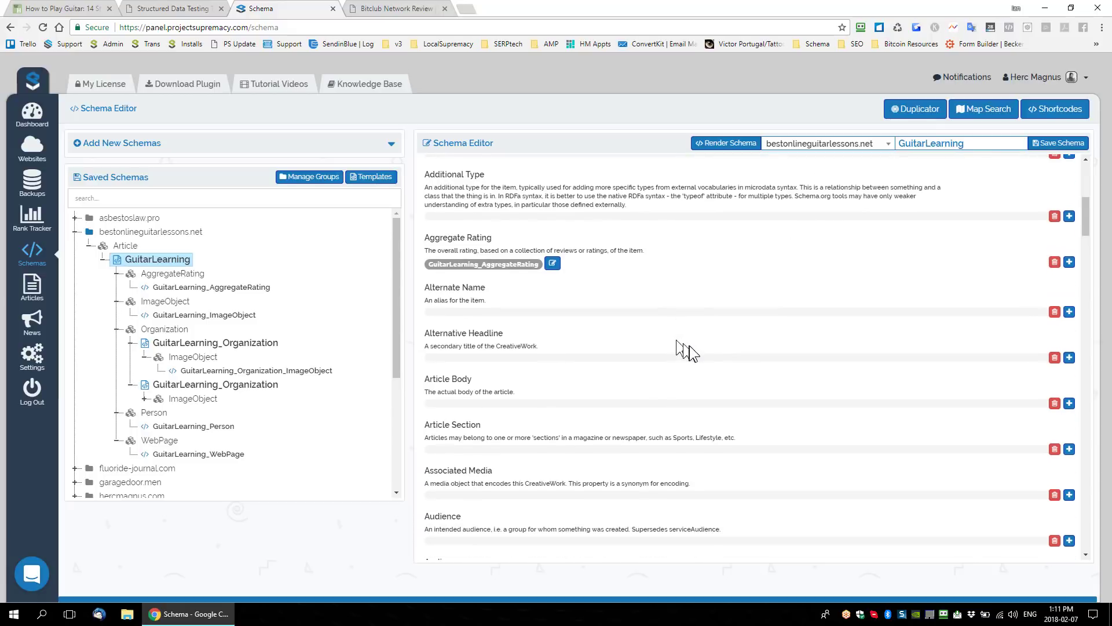
pyautogui.scroll(-1, 663, 385)
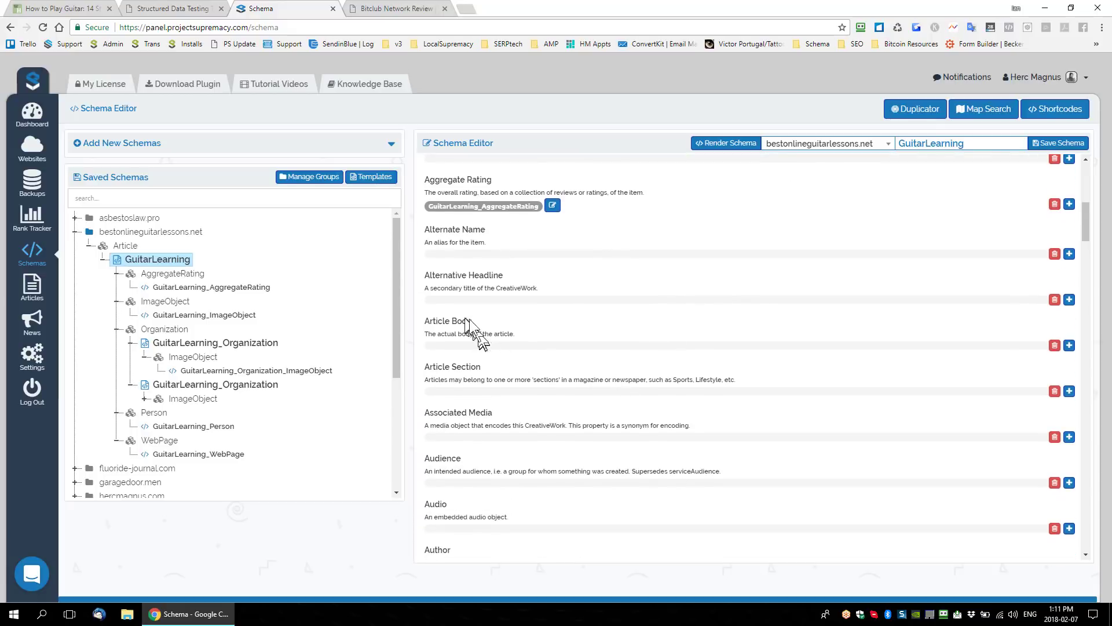
pyautogui.click(1069, 345)
pyautogui.click(518, 354)
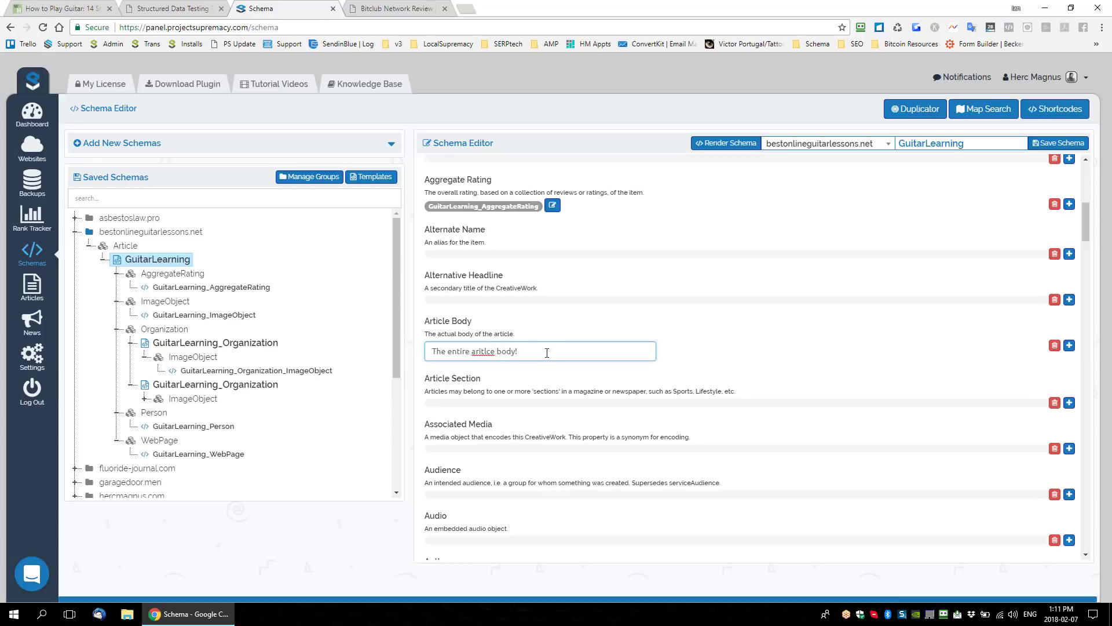
pyautogui.moveTo(548, 352); pyautogui.dragTo(429, 351)
pyautogui.click(541, 351)
# - Look through the Article properties beyond Article Body and save the modified GuitarLearning schema
pyautogui.scroll(-3, 759, 365)
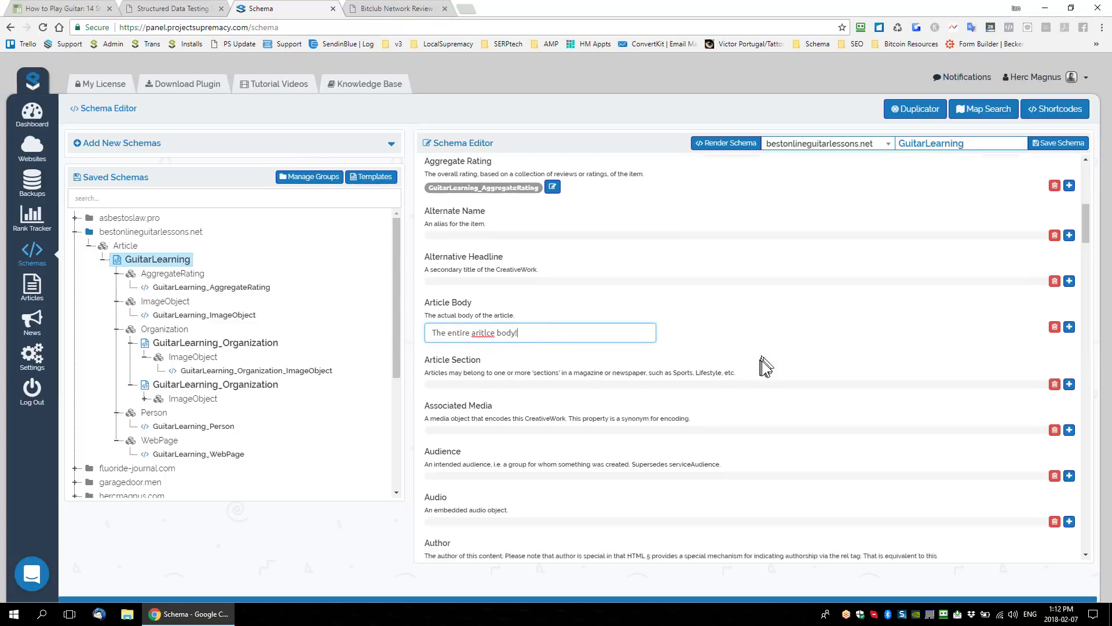
pyautogui.scroll(-2, 637, 359)
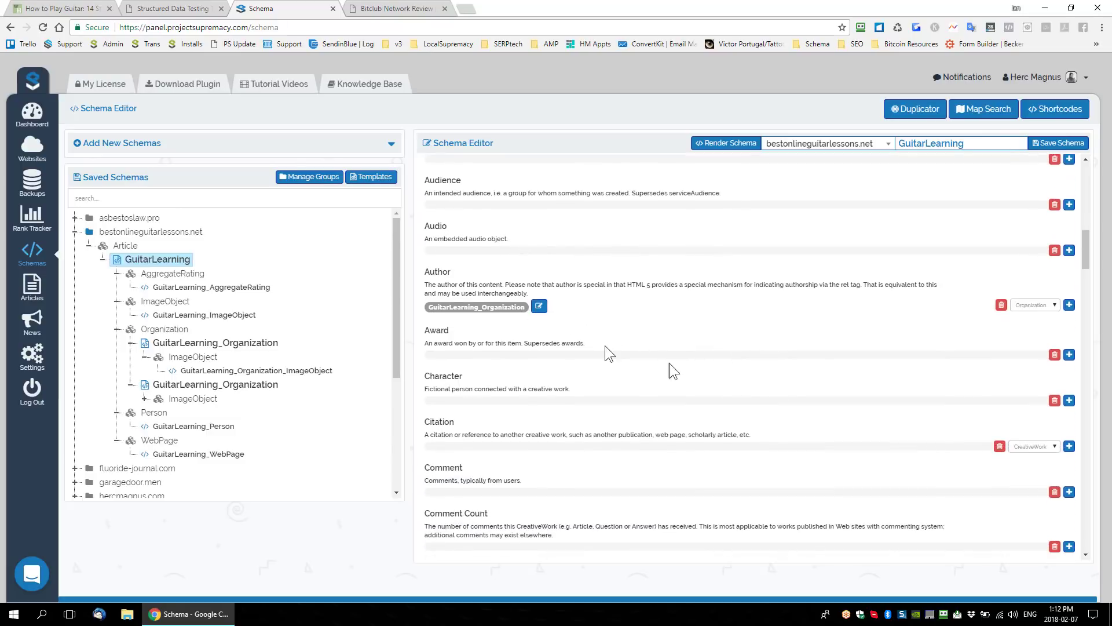
pyautogui.scroll(-3, 522, 391)
pyautogui.scroll(2, 609, 415)
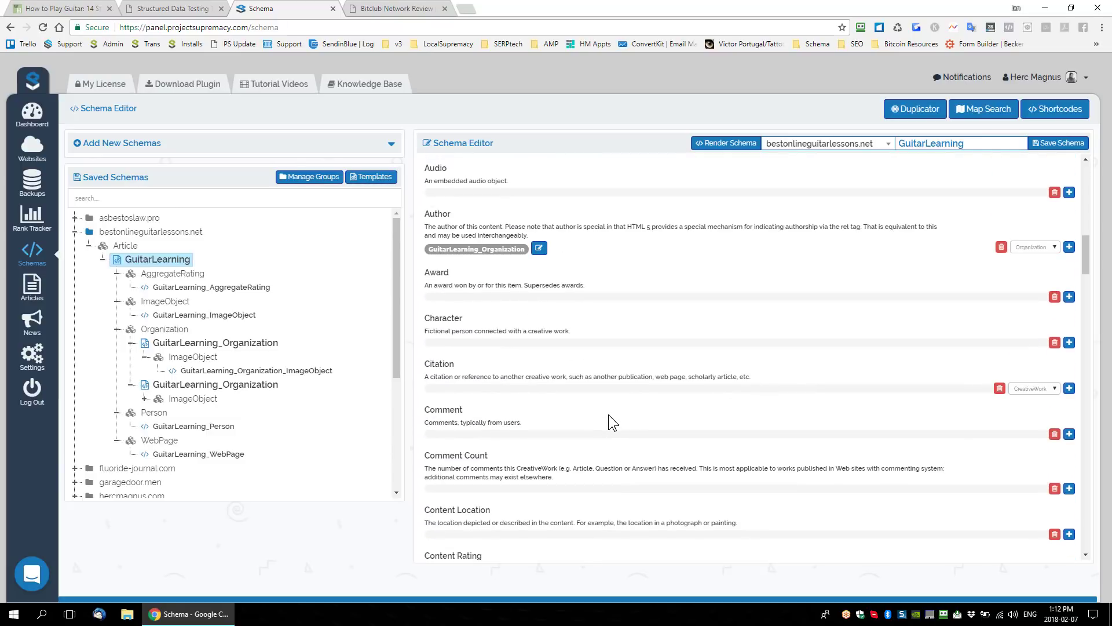
pyautogui.scroll(2, 772, 401)
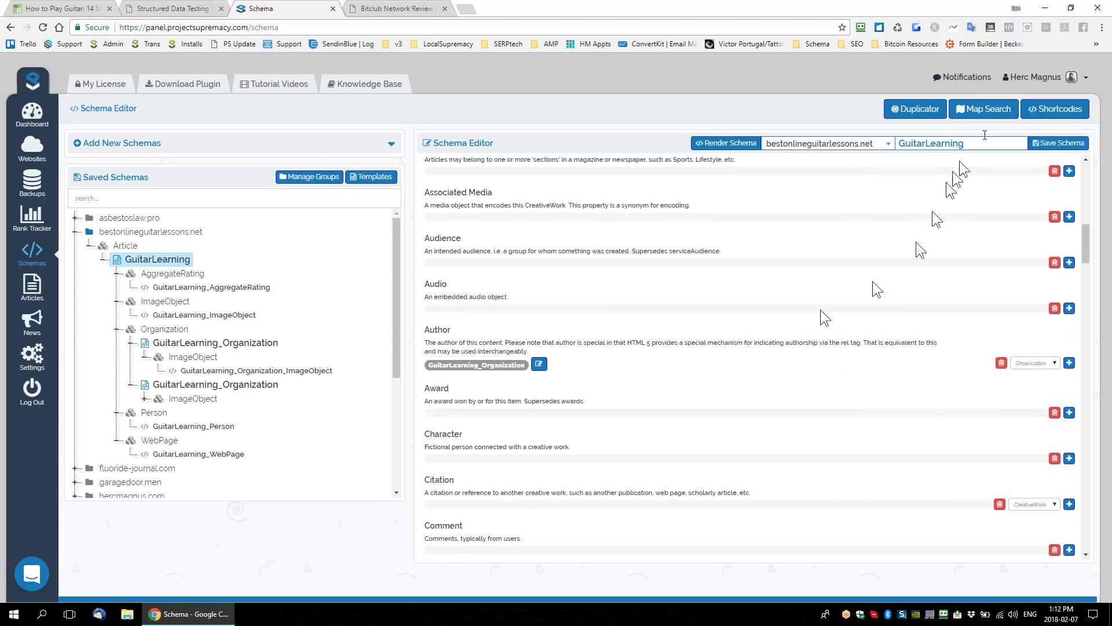
pyautogui.click(1059, 145)
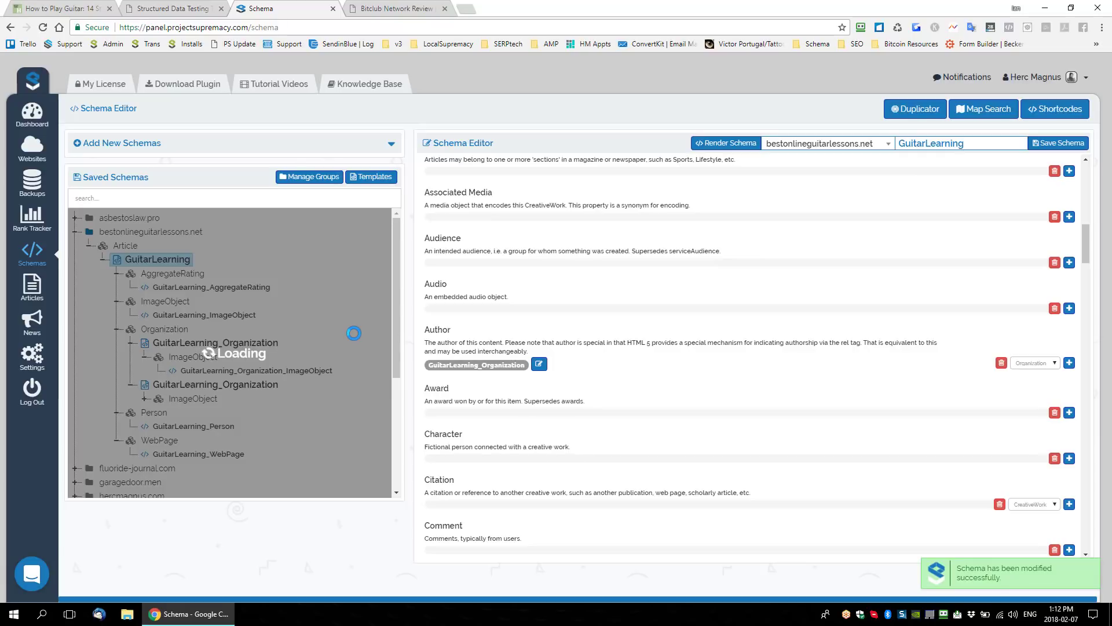
# - Switch to the Bitclub Network Review page and copy its full URL
pyautogui.click(168, 8)
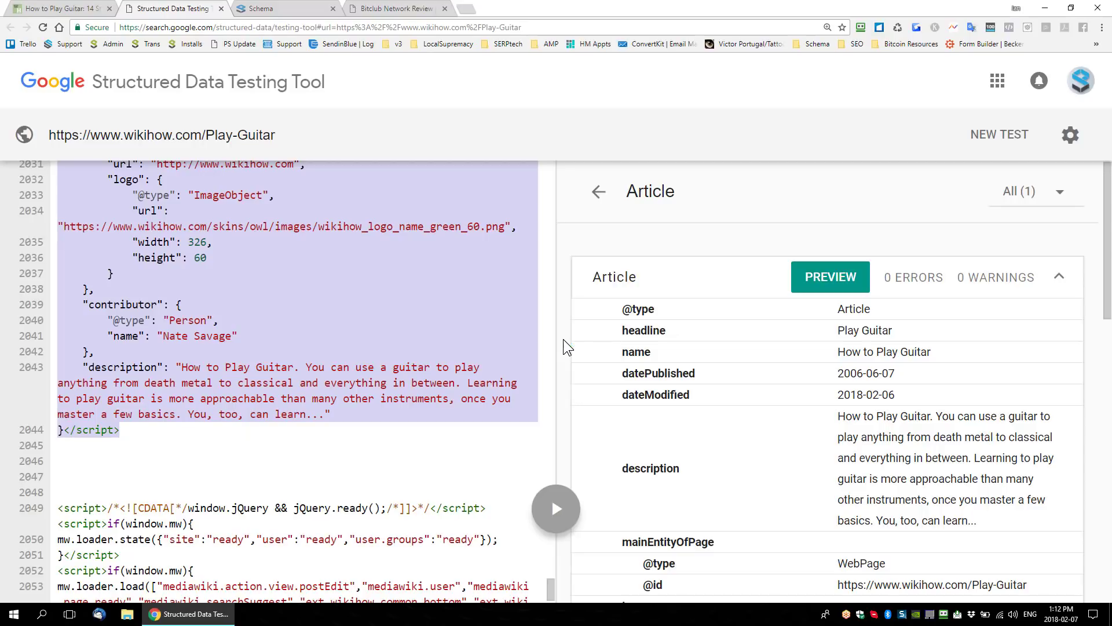
pyautogui.click(260, 9)
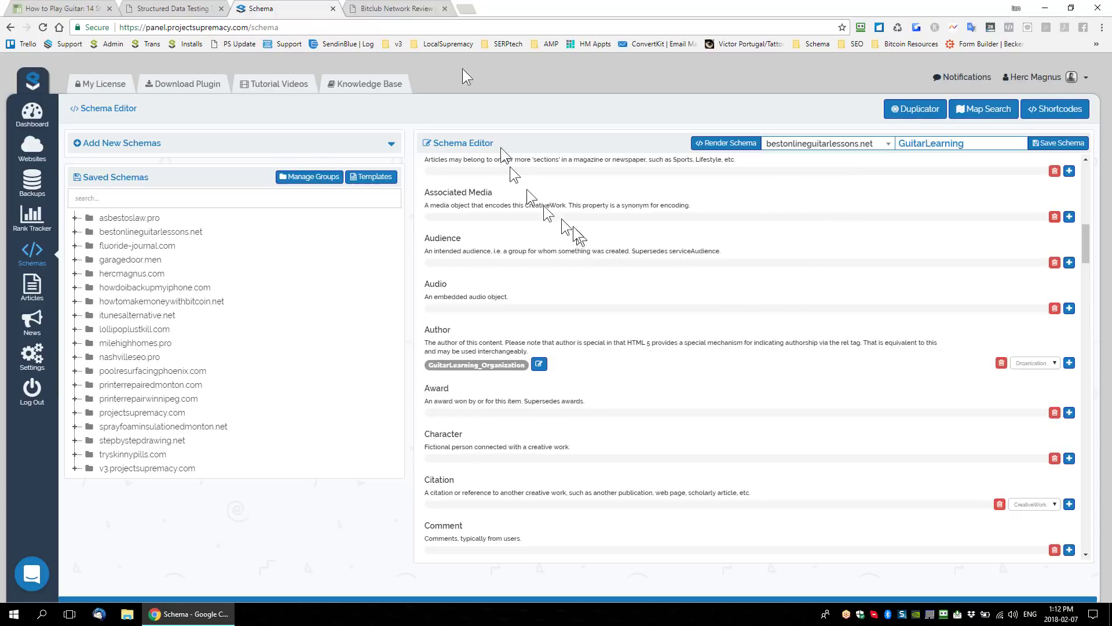
pyautogui.click(406, 9)
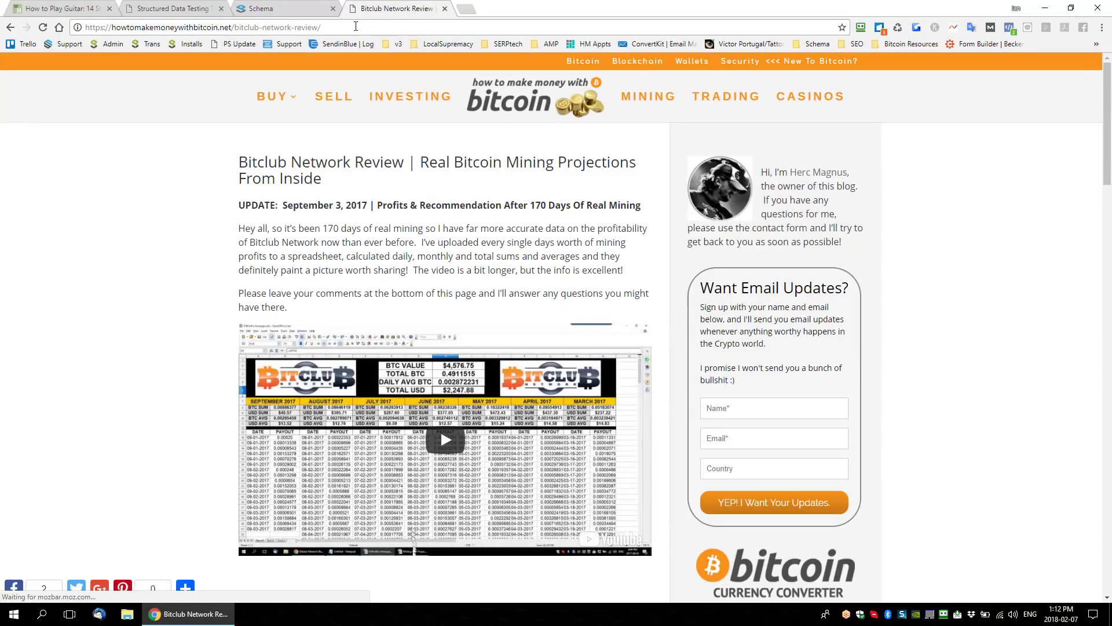
pyautogui.moveTo(359, 27); pyautogui.dragTo(84, 27)
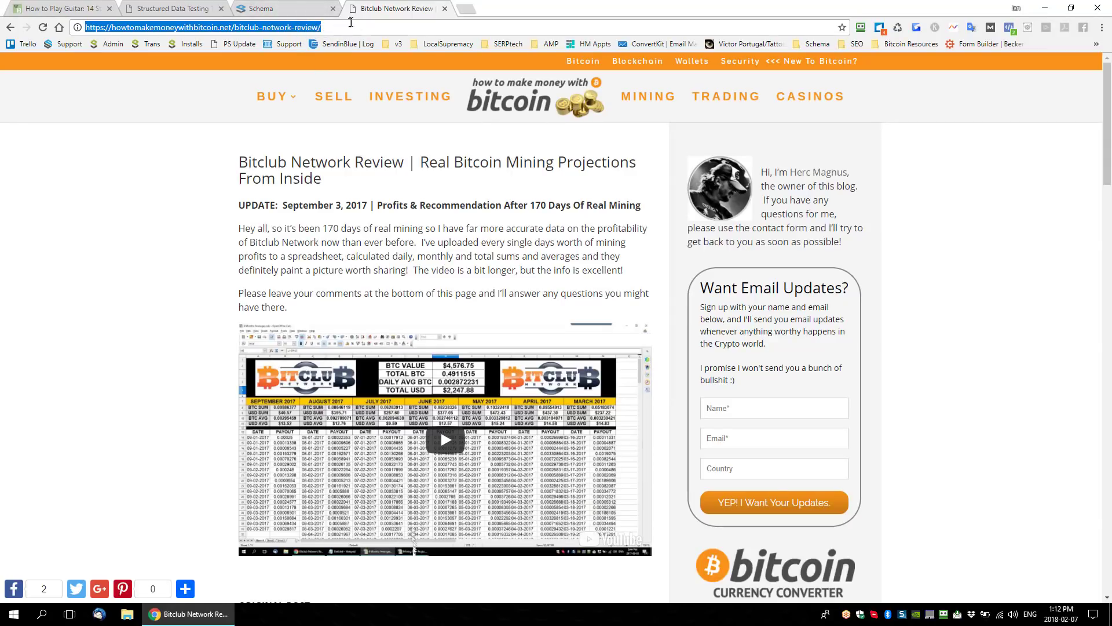
pyautogui.click(353, 22)
pyautogui.moveTo(365, 23); pyautogui.dragTo(49, 27)
pyautogui.hotkey('ctrl', 'c')
pyautogui.click(166, 9)
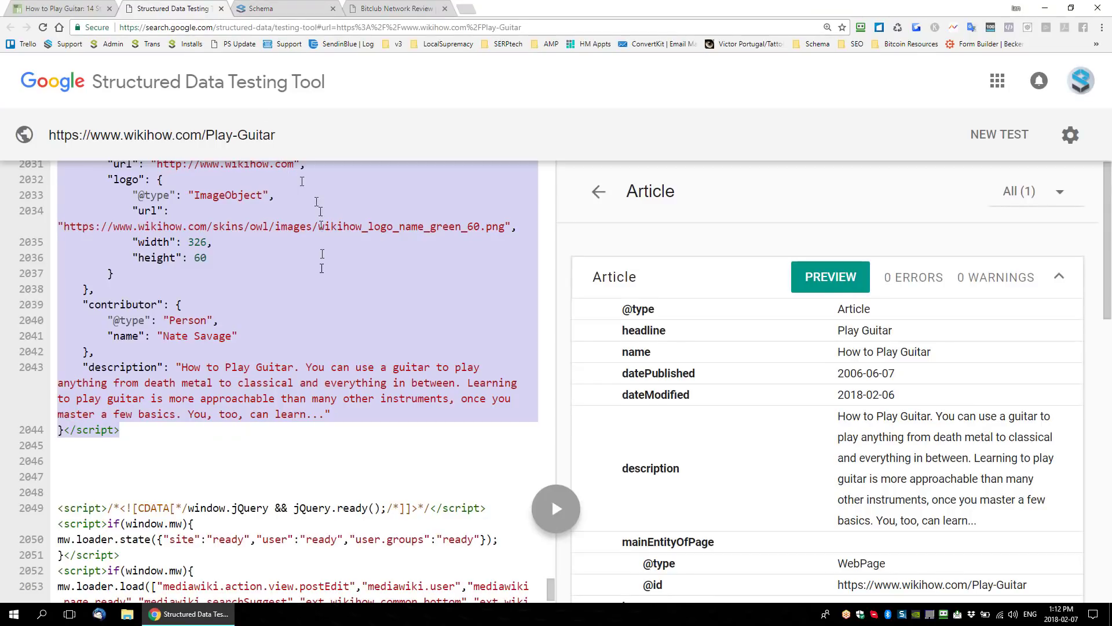
pyautogui.scroll(6, 320, 266)
pyautogui.click(291, 134)
pyautogui.click(988, 139)
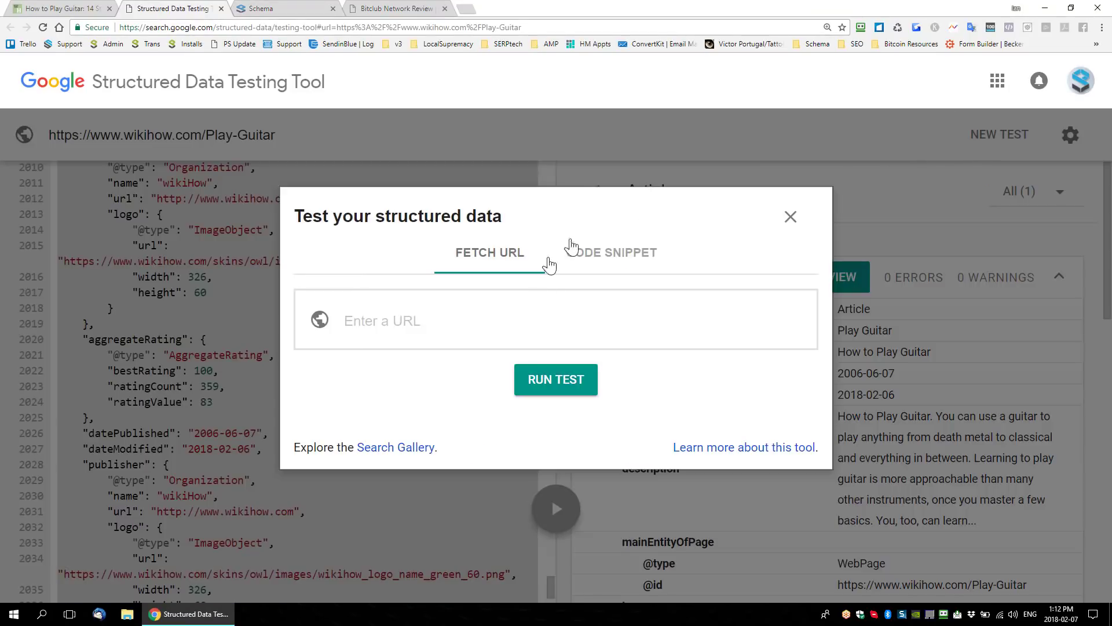
pyautogui.hotkey('ctrl', 'a')
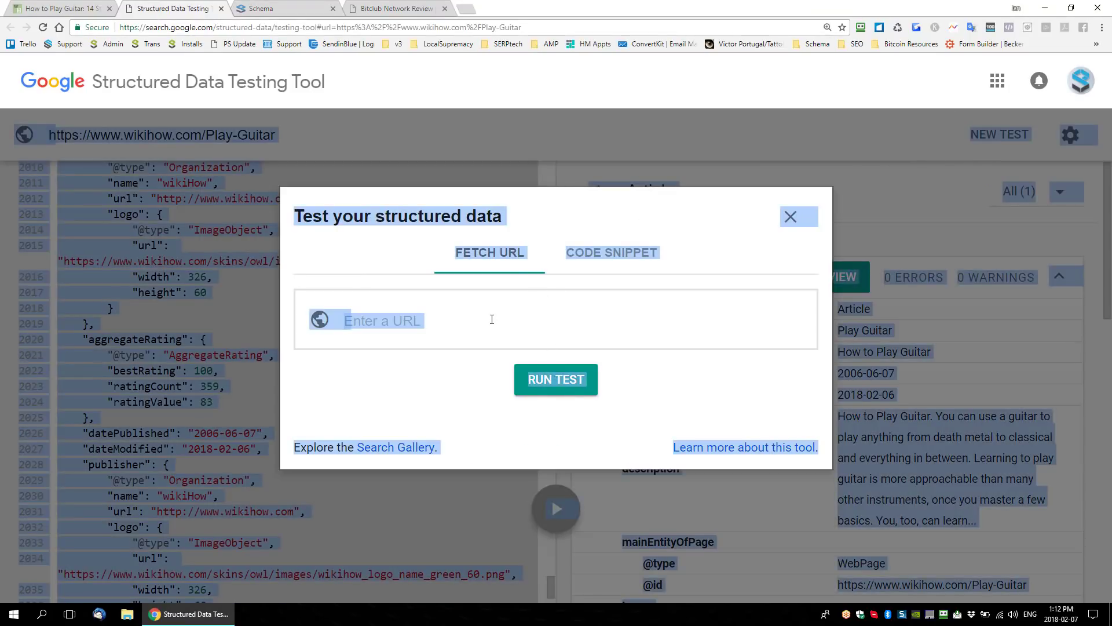
pyautogui.click(492, 318)
pyautogui.hotkey('ctrl', 'v')
pyautogui.click(570, 380)
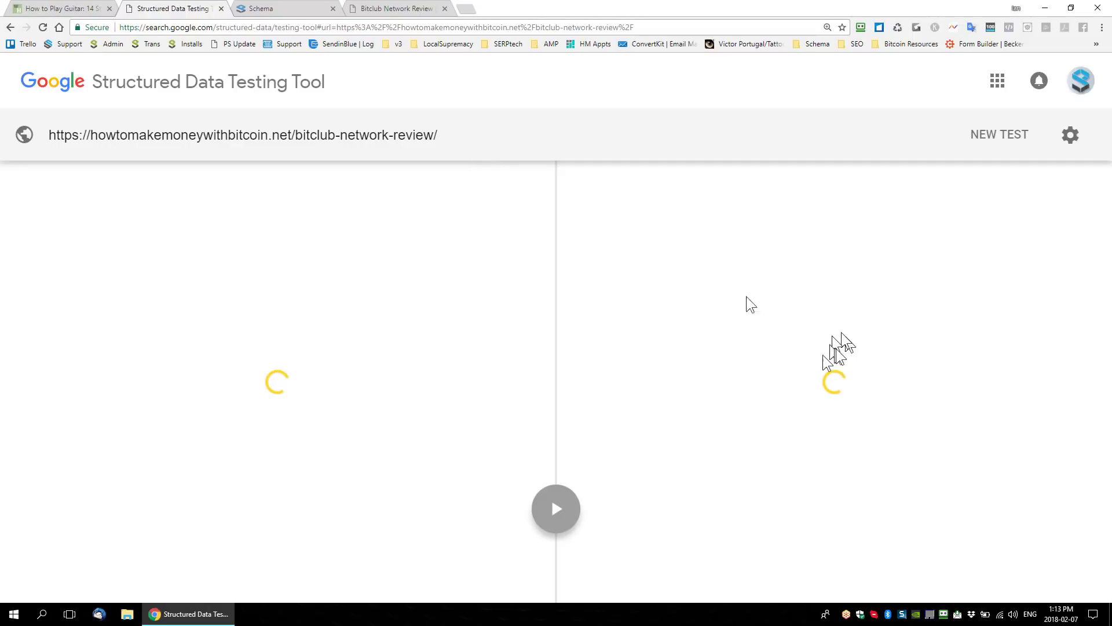
pyautogui.click(272, 10)
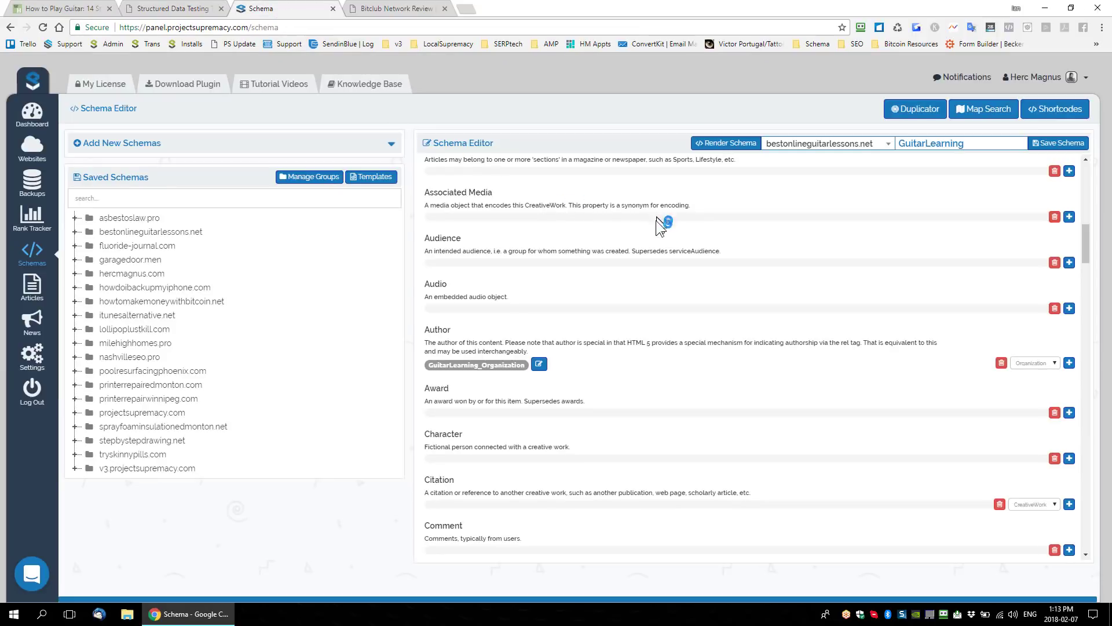
pyautogui.scroll(4, 735, 278)
pyautogui.click(912, 114)
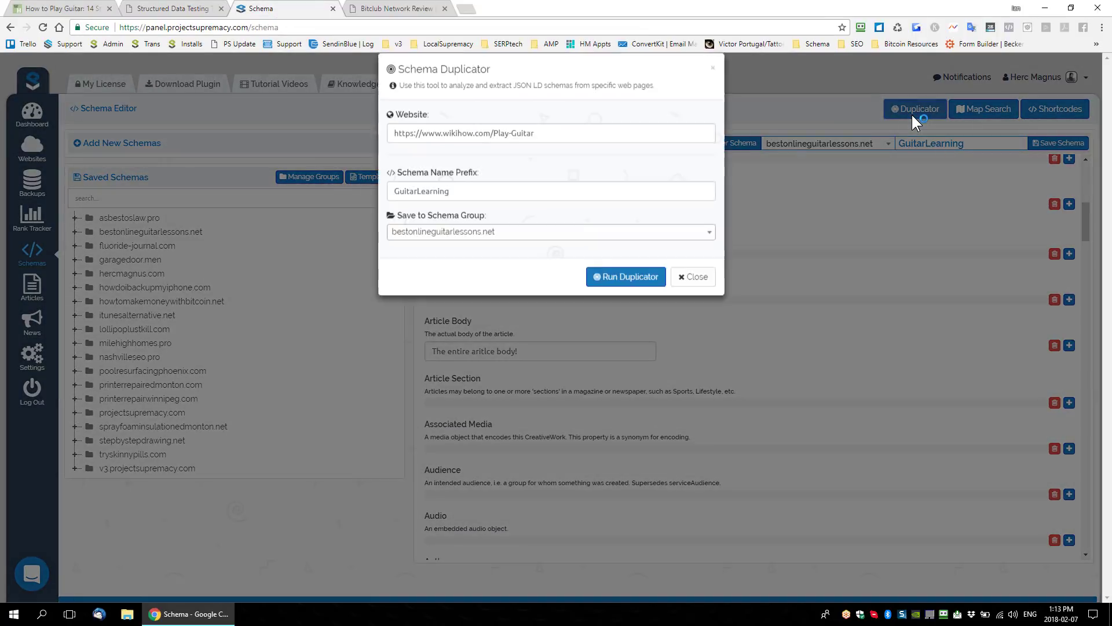
pyautogui.click(508, 152)
pyautogui.hotkey('ctrl', 'a')
pyautogui.hotkey('ctrl', 'v')
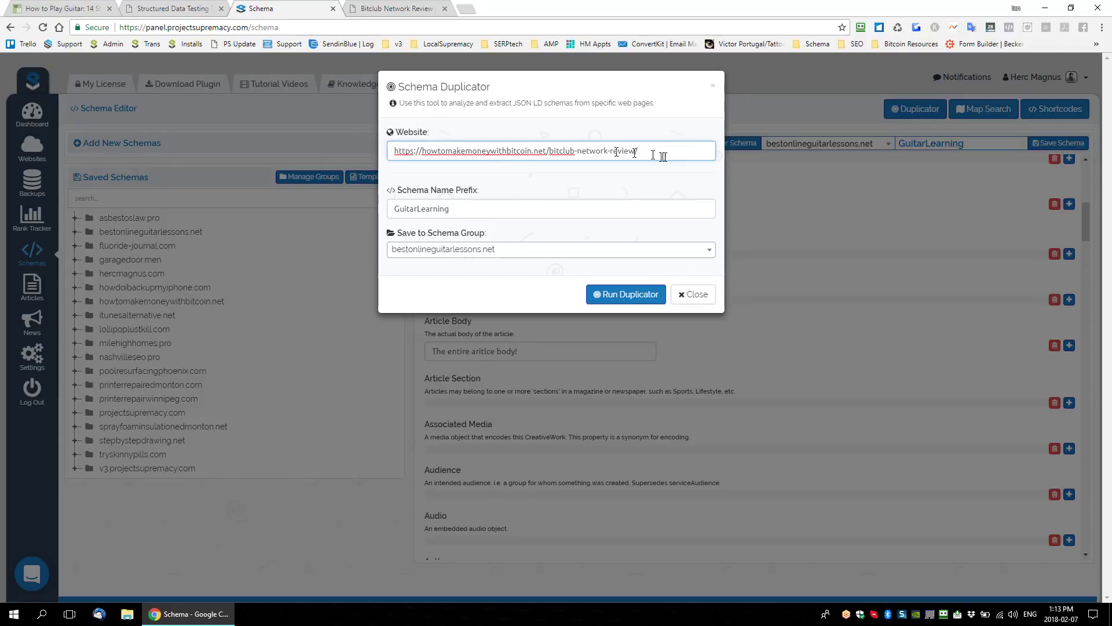
pyautogui.moveTo(658, 149); pyautogui.dragTo(357, 146)
# - Run the Schema Duplicator with the name prefix BCN and Miscellaneous as the schema group to save to
pyautogui.press('Tab')
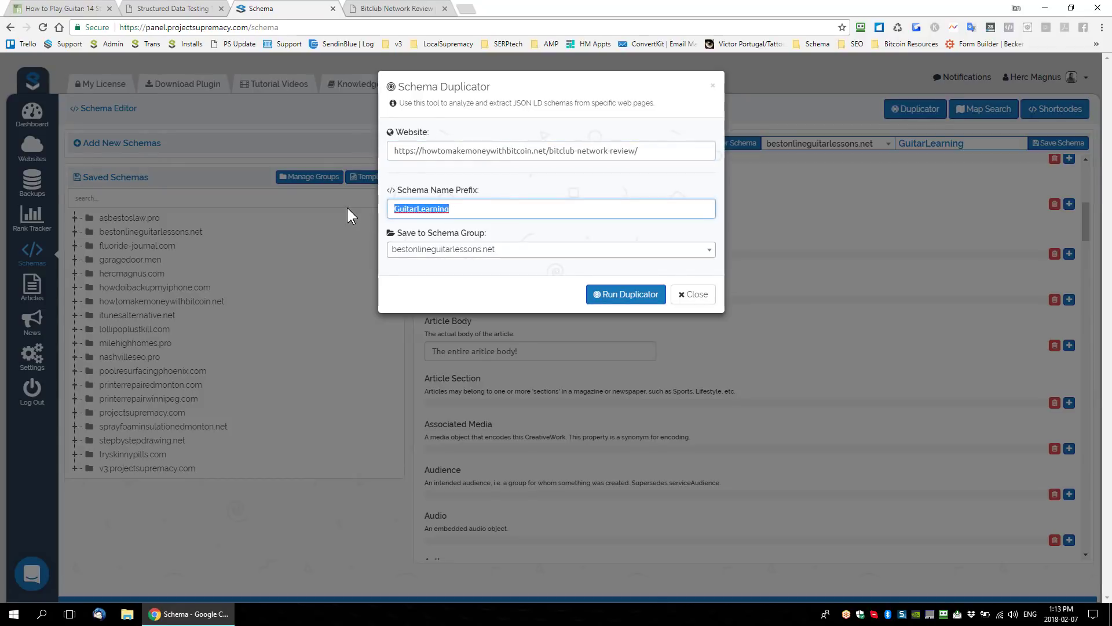
pyautogui.write('BCN')
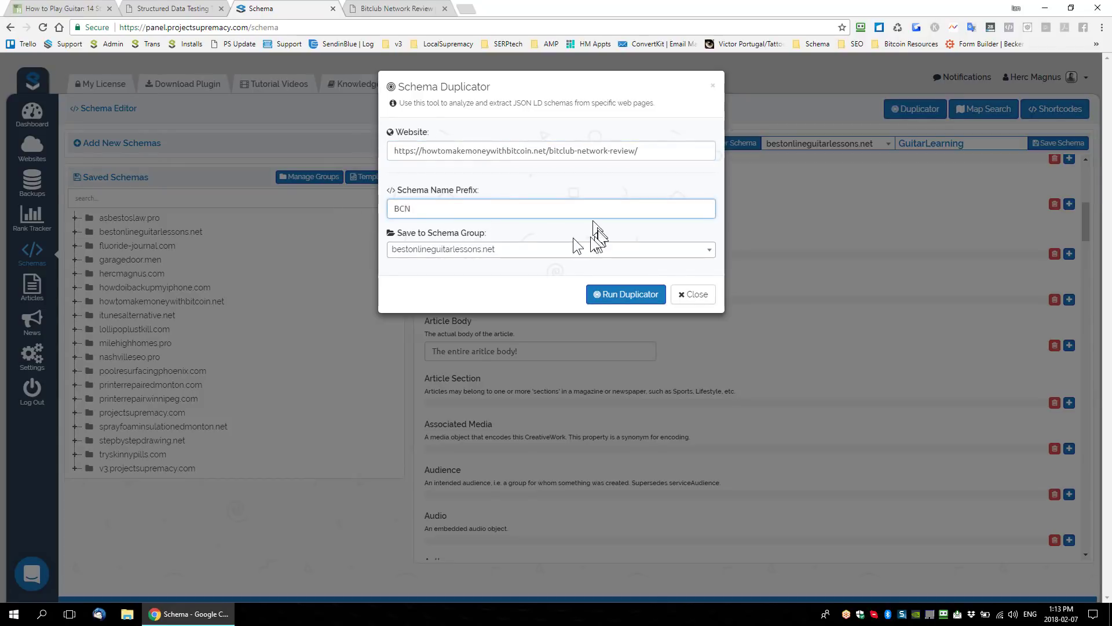
pyautogui.click(501, 249)
pyautogui.scroll(5, 484, 318)
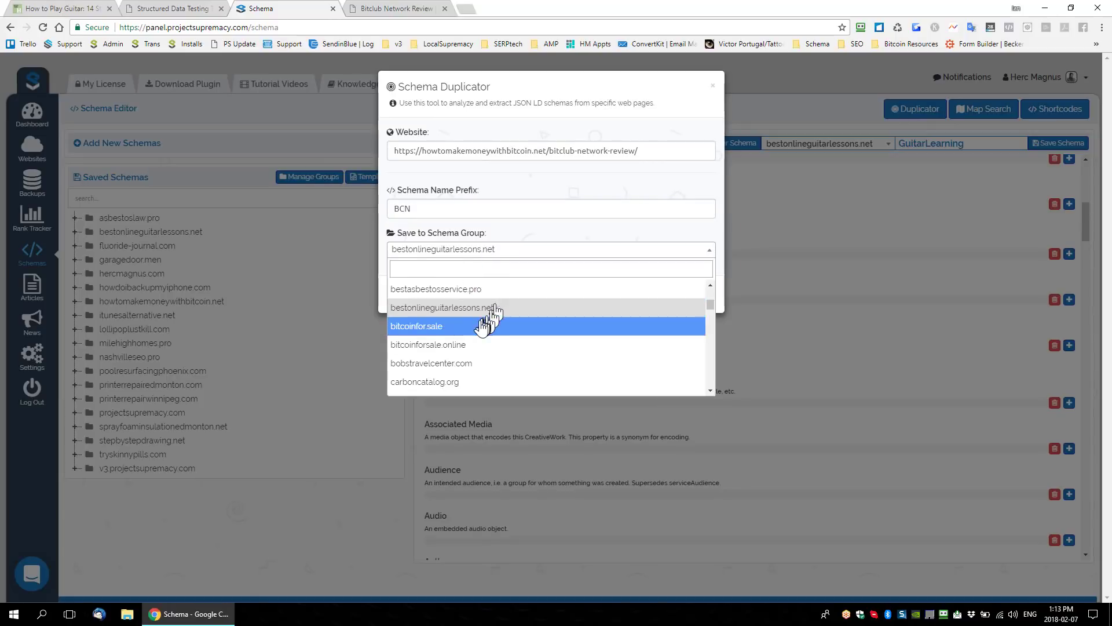
pyautogui.click(430, 289)
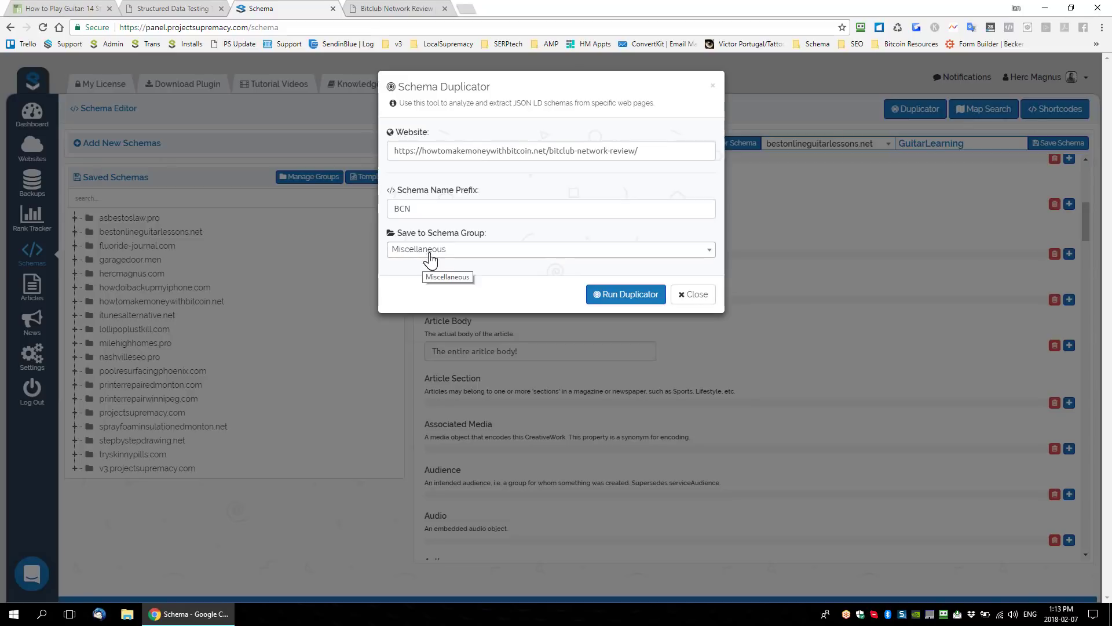
pyautogui.click(623, 293)
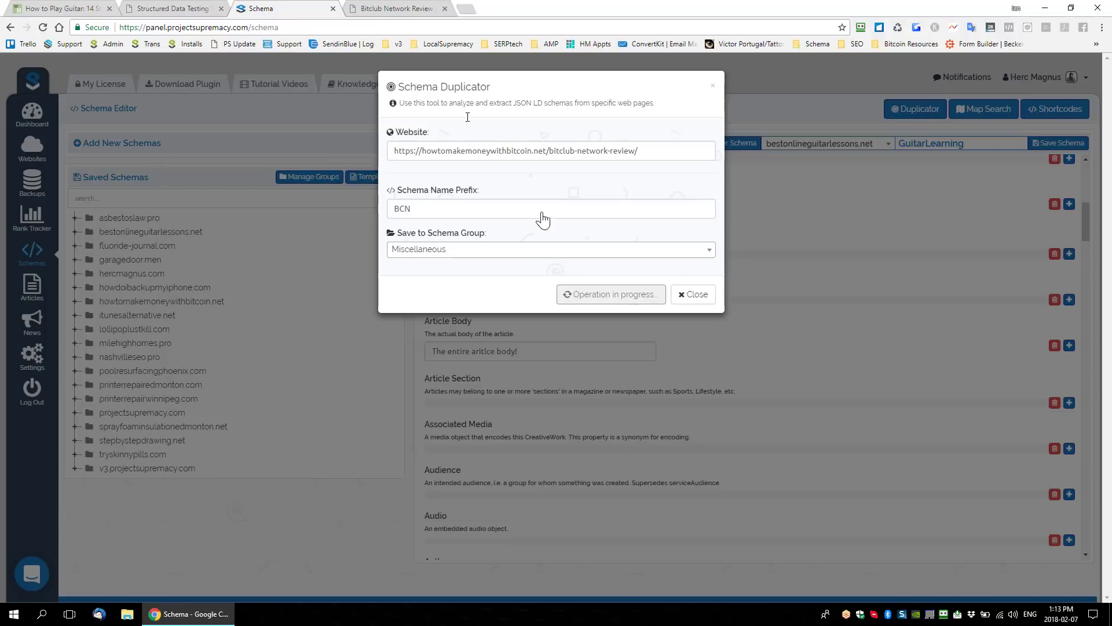
pyautogui.click(397, 14)
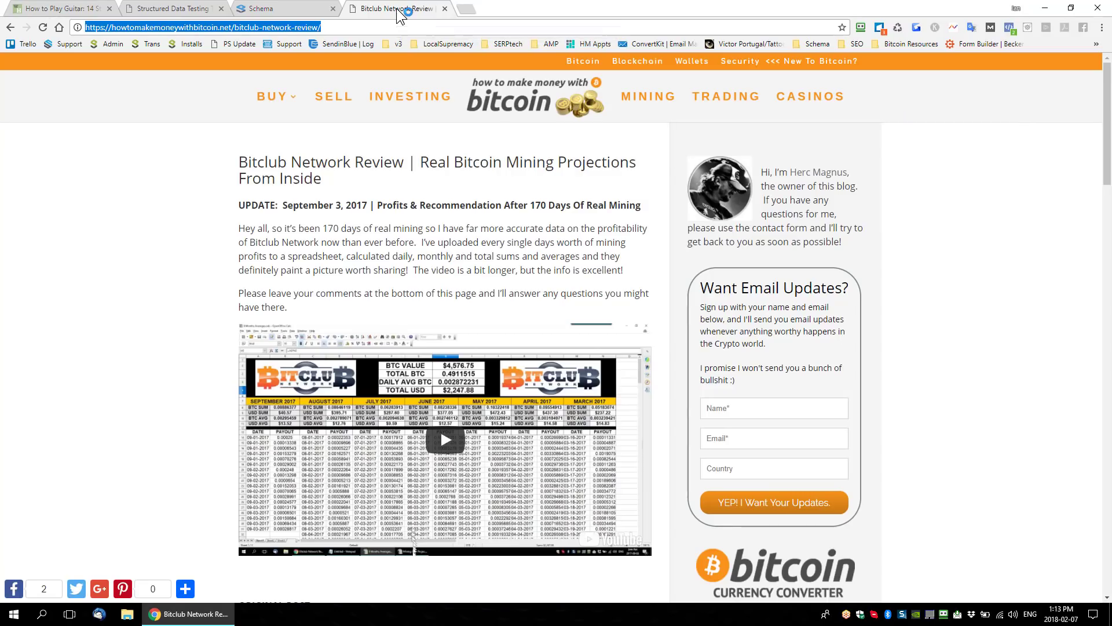
pyautogui.click(272, 9)
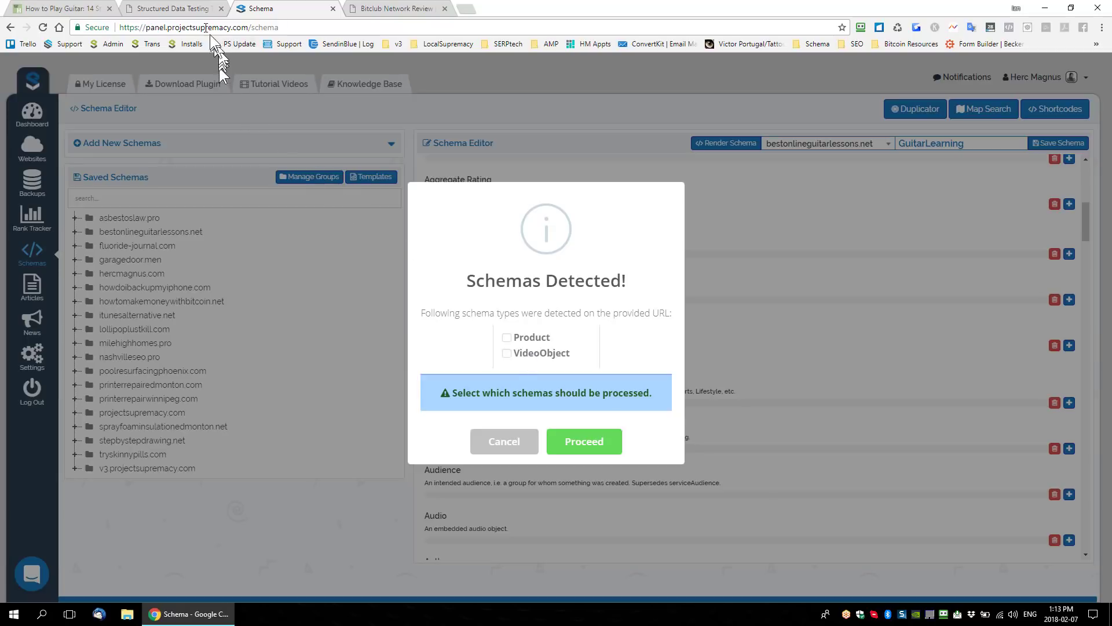
# - Examine the VideoObject and Product items detected for the review page in the Structured Data Testing Tool
pyautogui.click(188, 10)
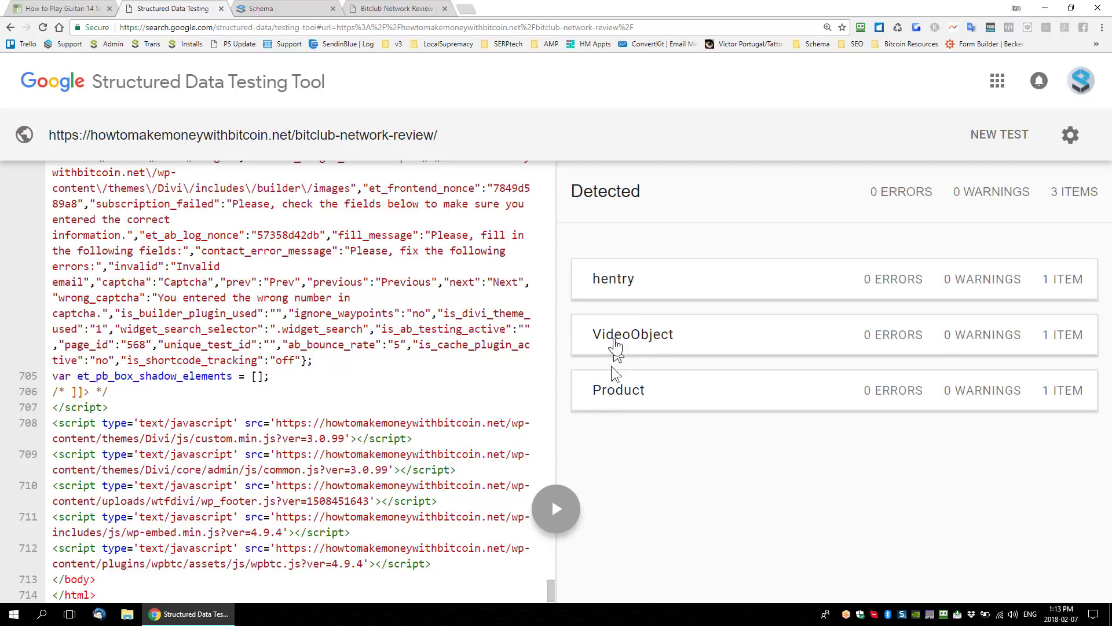
pyautogui.click(614, 347)
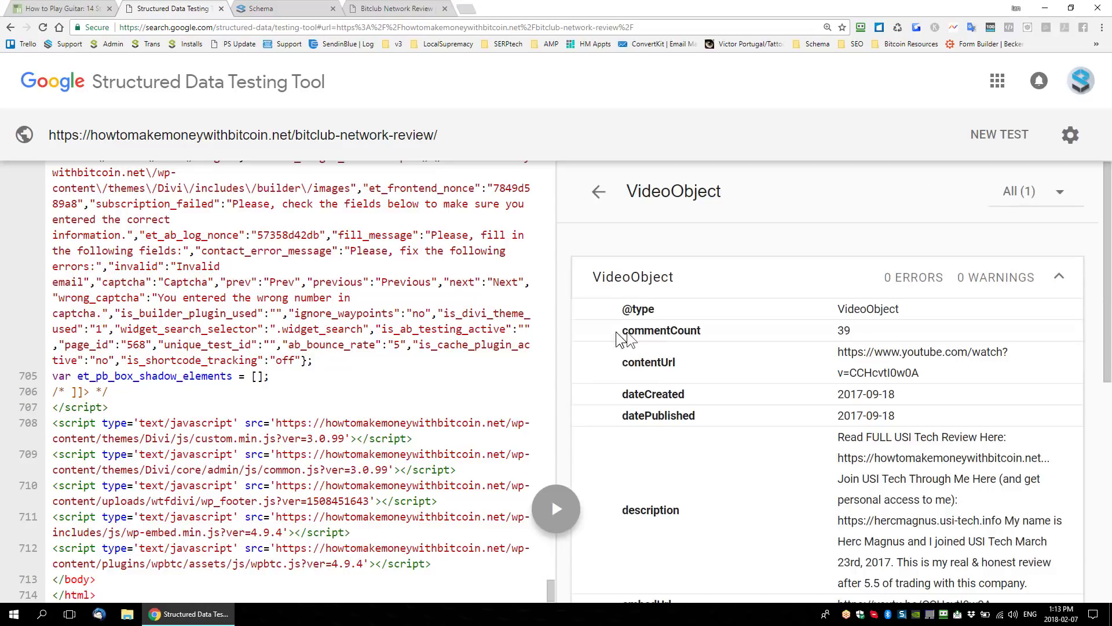
pyautogui.click(598, 191)
pyautogui.click(624, 399)
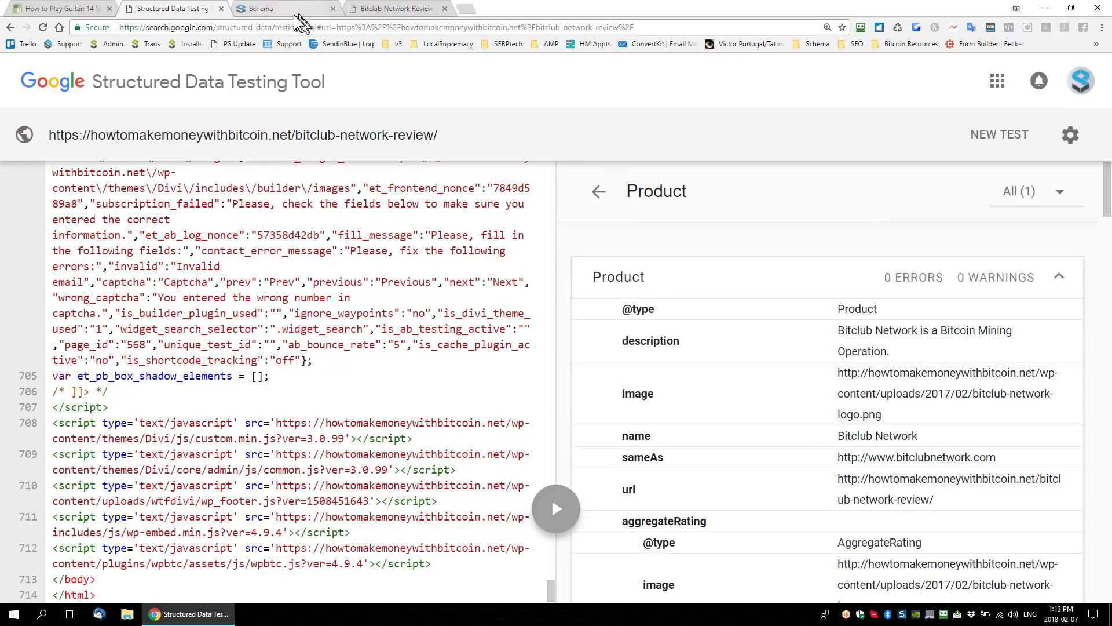
# - Return to Project Supremacy and select only VideoObject among the detected schema types for processing
pyautogui.click(300, 9)
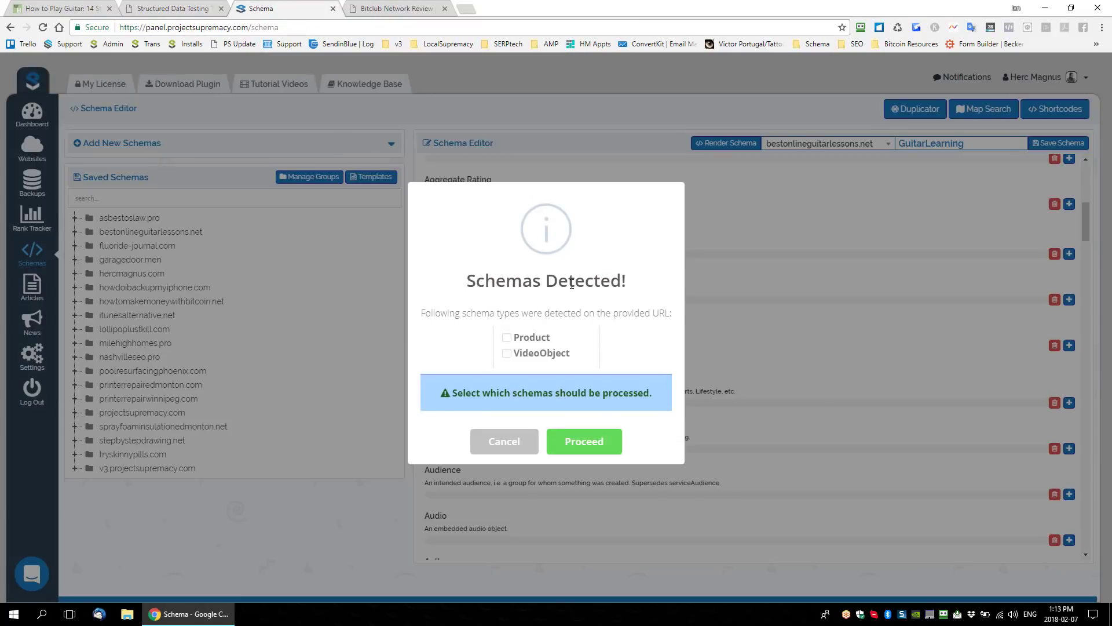
pyautogui.click(508, 339)
pyautogui.click(507, 339)
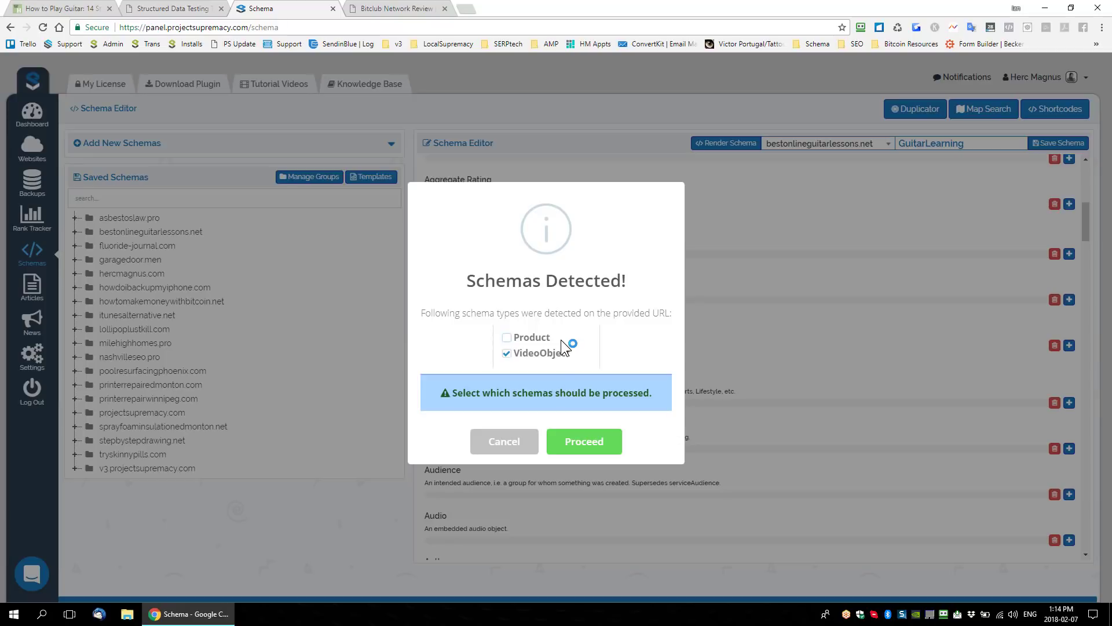